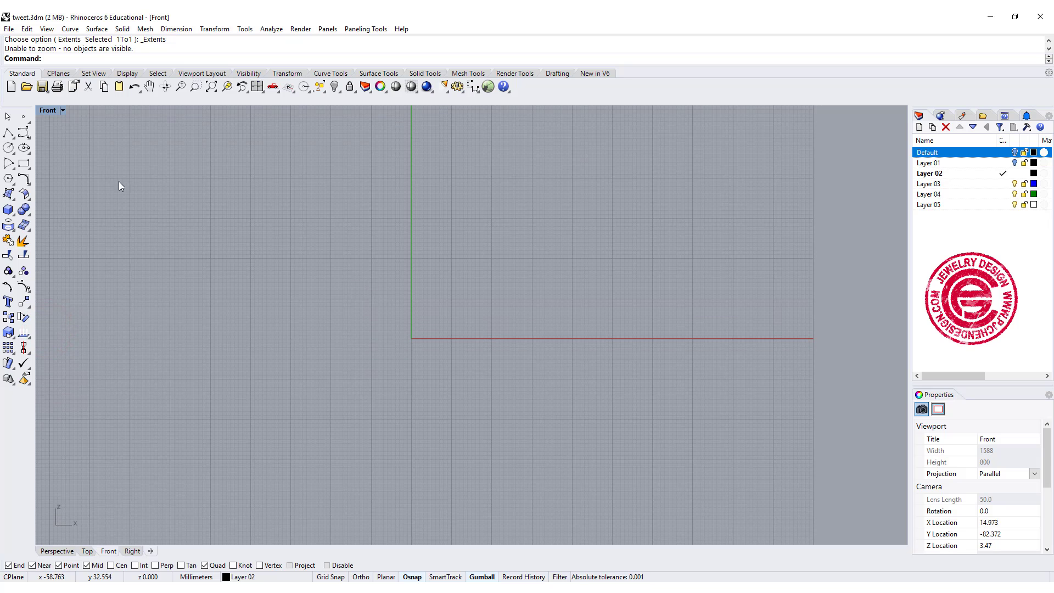
With Grid Snap on, draw the first S-shaped control-point curve in the Front view.
{"action": "left_click", "coordinate": [23, 133]}
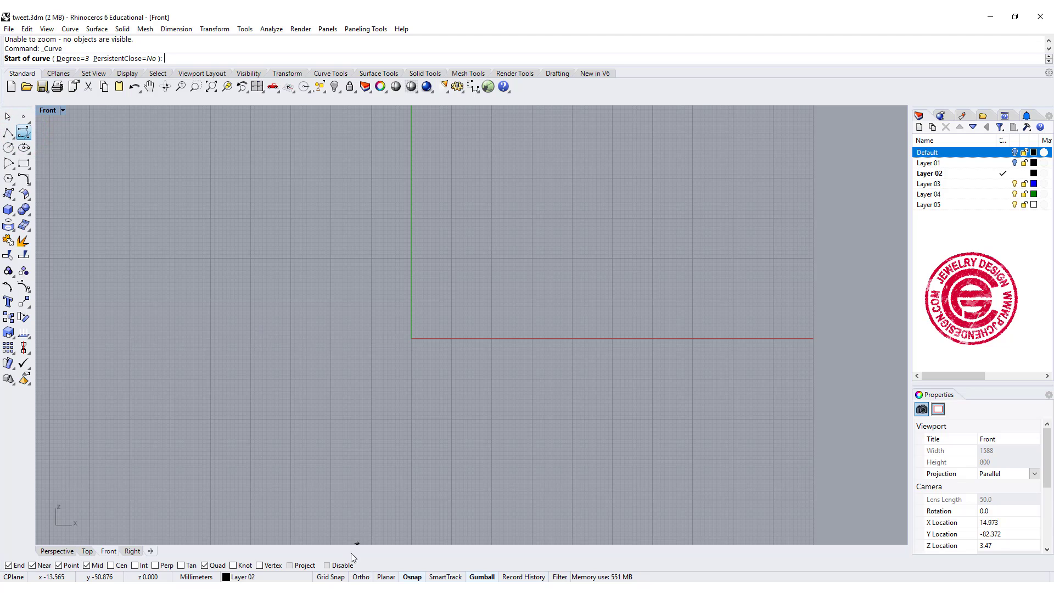
{"action": "left_click", "coordinate": [331, 577]}
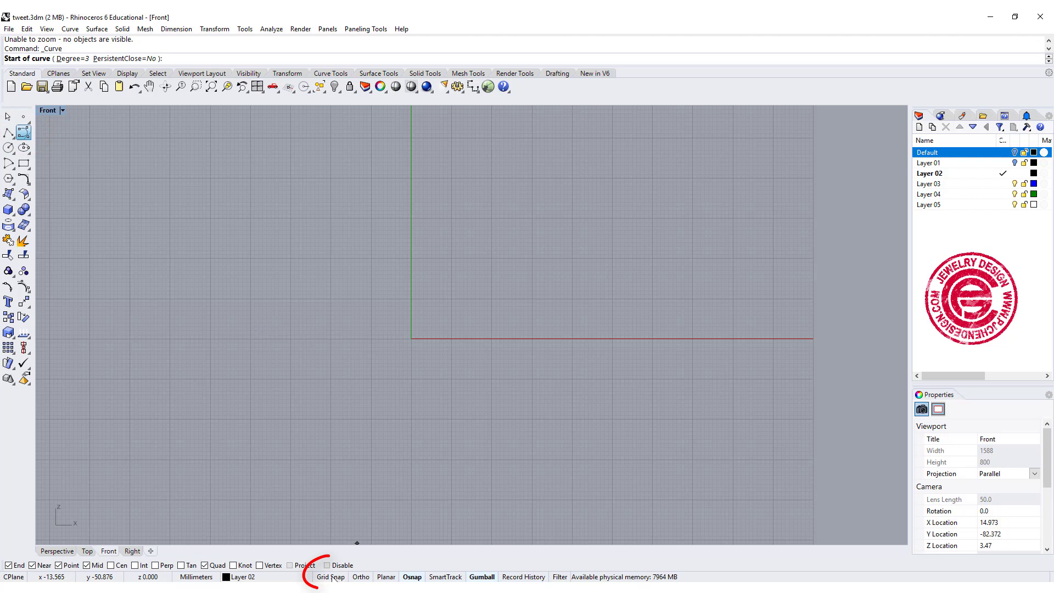
{"action": "scroll", "coordinate": [321, 328], "scroll_direction": "up", "scroll_amount": 2}
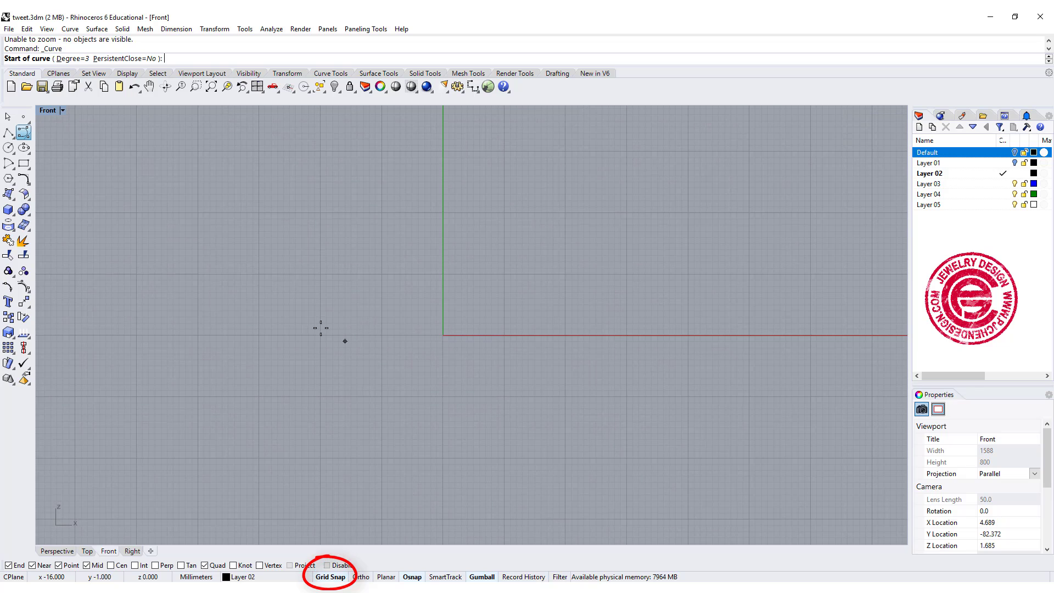
{"action": "left_click", "coordinate": [265, 335]}
{"action": "left_click", "coordinate": [315, 286]}
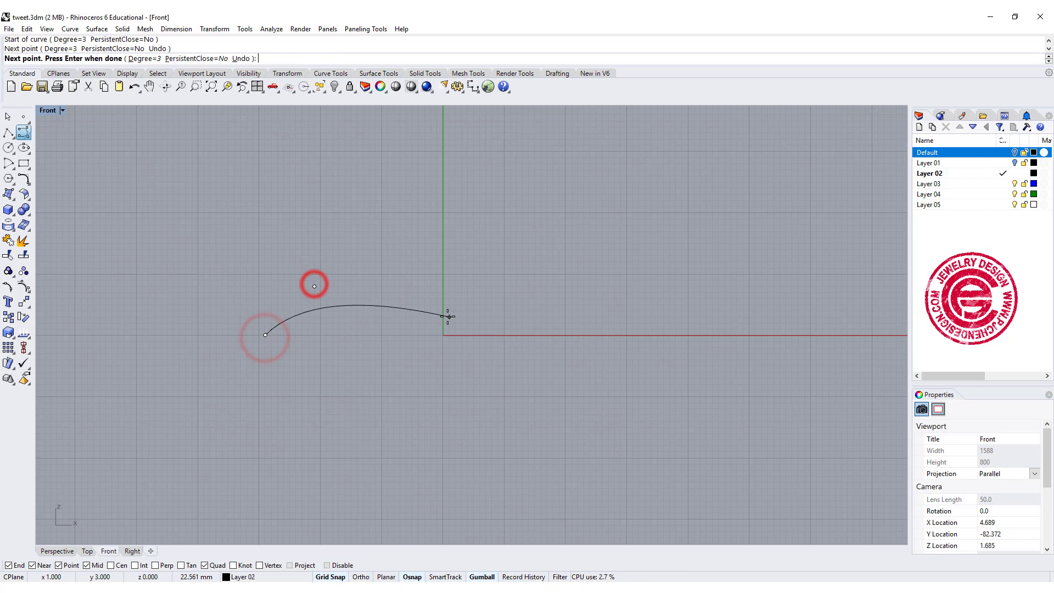
{"action": "left_click", "coordinate": [400, 286]}
{"action": "left_click", "coordinate": [510, 366]}
{"action": "left_click", "coordinate": [609, 384]}
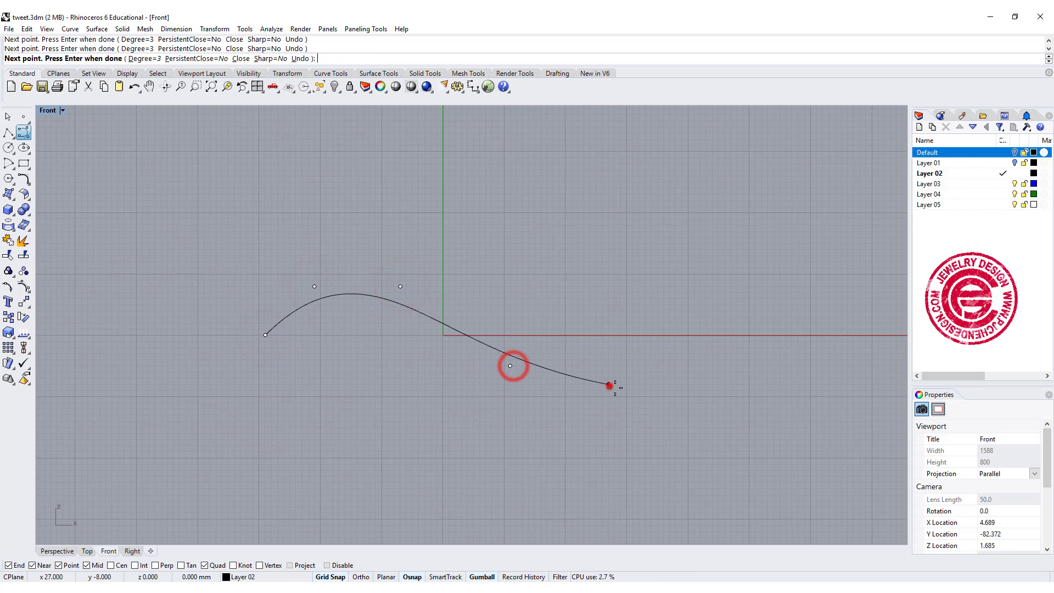
{"action": "left_click", "coordinate": [664, 366]}
{"action": "left_click", "coordinate": [703, 335]}
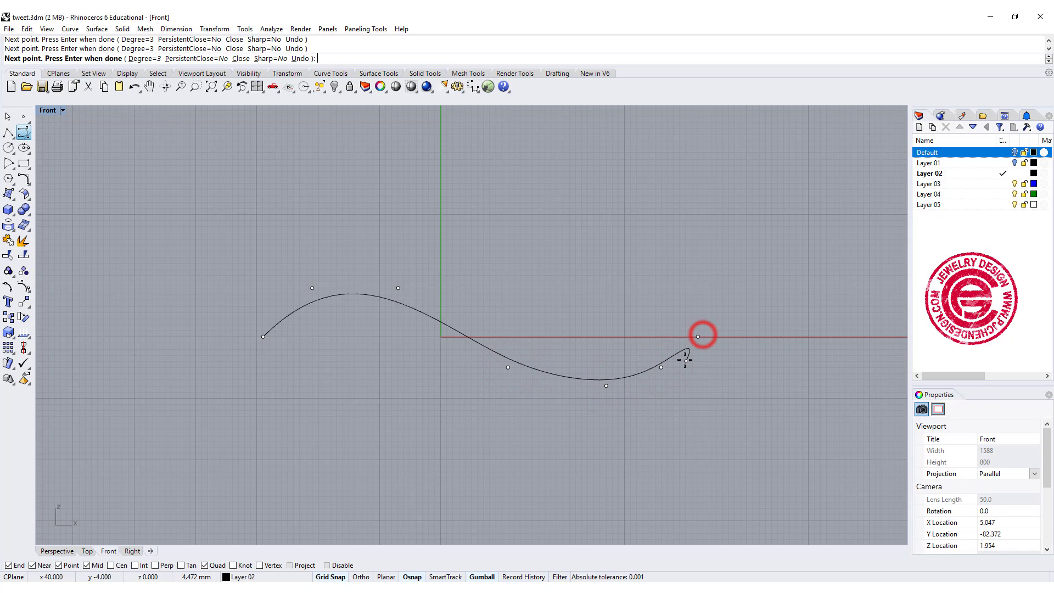
{"action": "key", "text": "Return"}
{"action": "key", "text": "Return"}
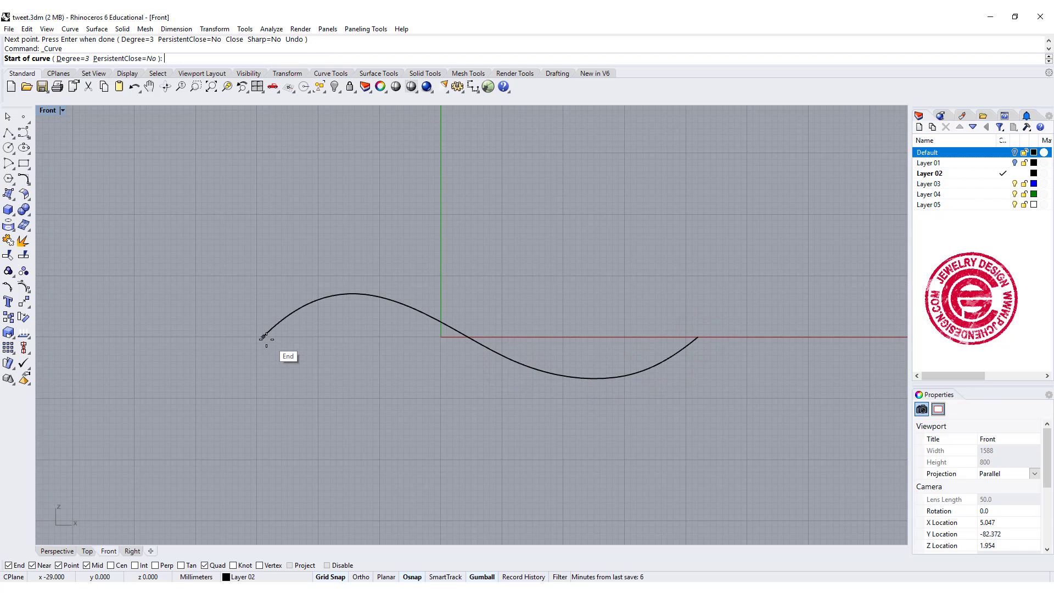
Draw a second S-curve sharing both endpoints with the first, forming a figure-eight.
{"action": "left_click", "coordinate": [265, 337]}
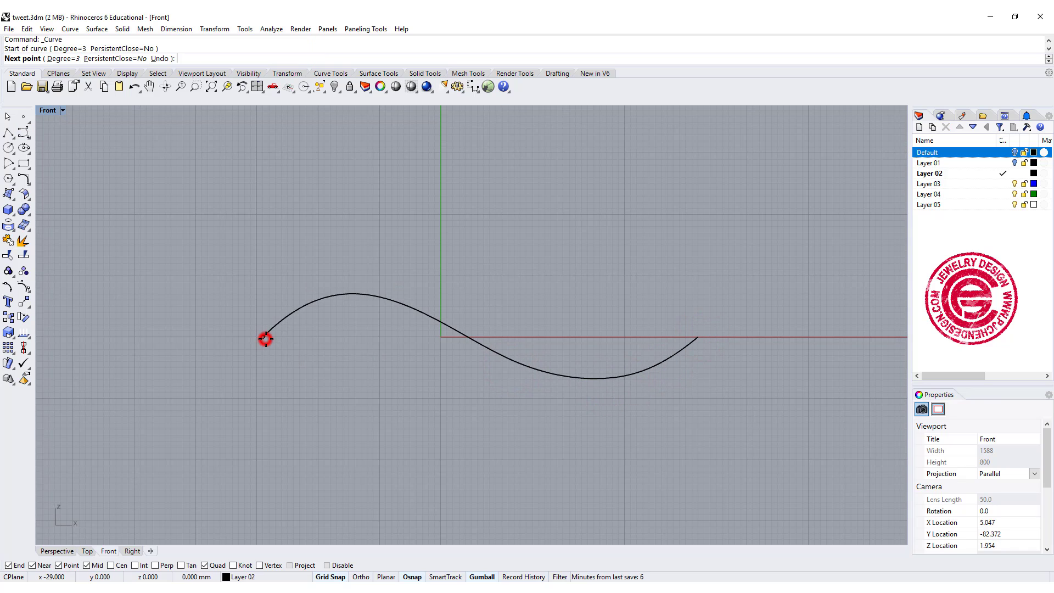
{"action": "left_click", "coordinate": [287, 361]}
{"action": "left_click", "coordinate": [410, 398]}
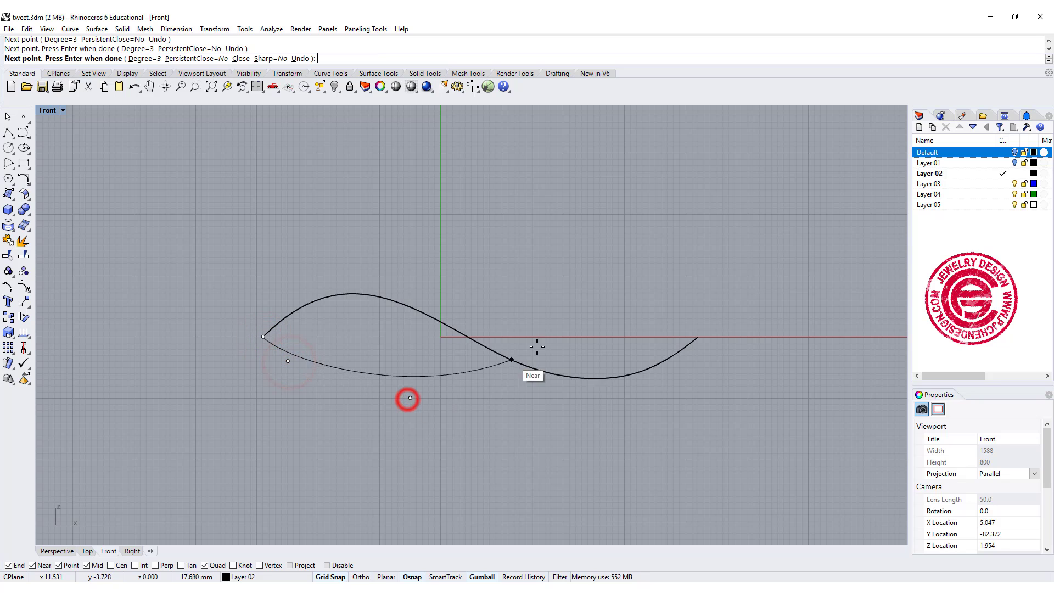
{"action": "left_click", "coordinate": [570, 326]}
{"action": "left_click", "coordinate": [644, 299]}
{"action": "left_click", "coordinate": [698, 336]}
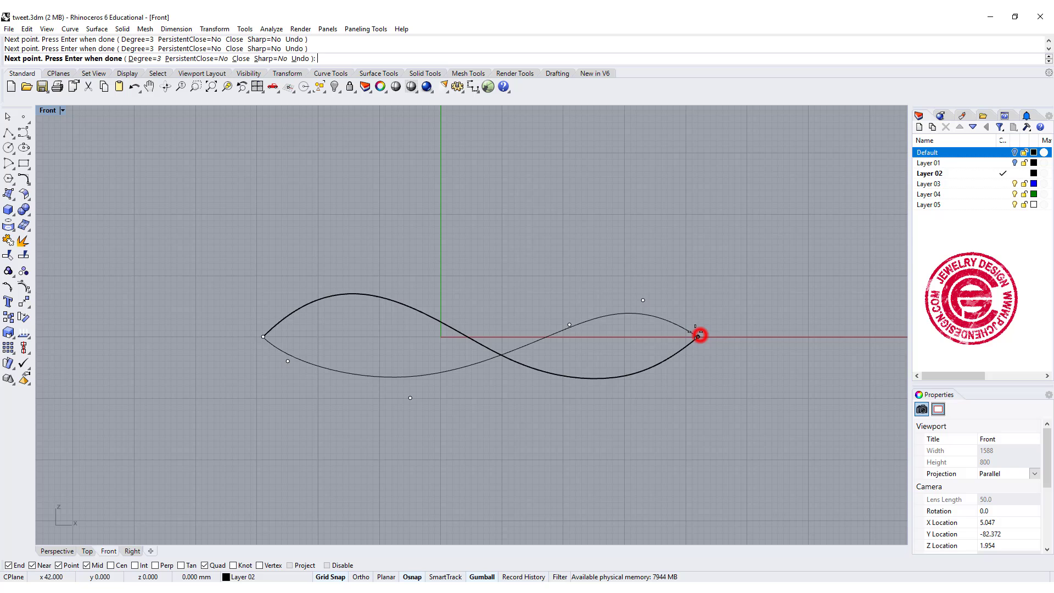
{"action": "right_click", "coordinate": [698, 336]}
{"action": "scroll", "coordinate": [430, 316], "scroll_direction": "down", "scroll_amount": 2}
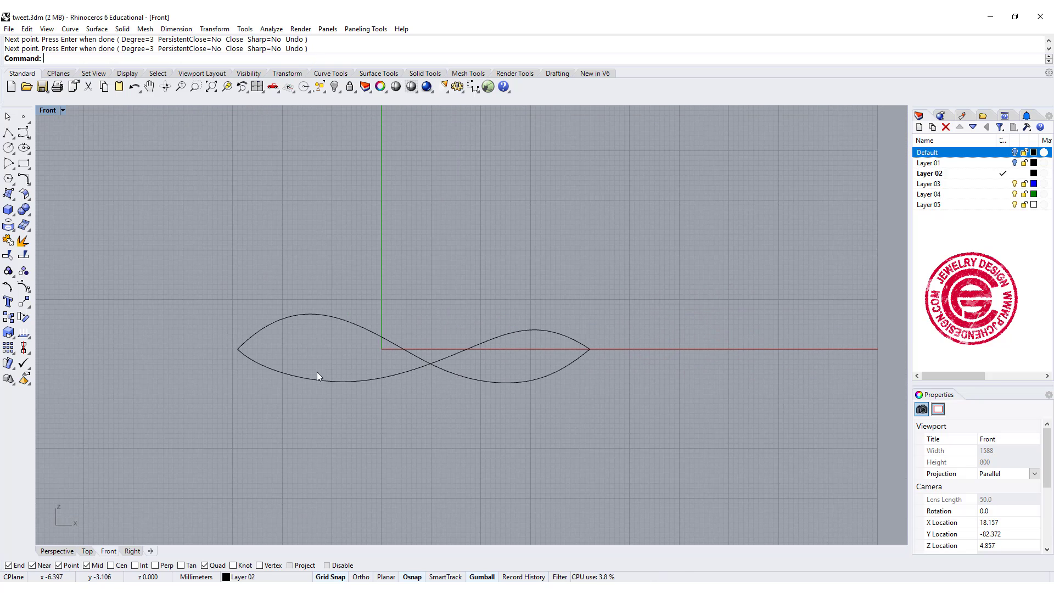
In four-view layout, move one S-curve 39 mm along the y-axis with the gumball.
{"action": "double_click", "coordinate": [46, 111]}
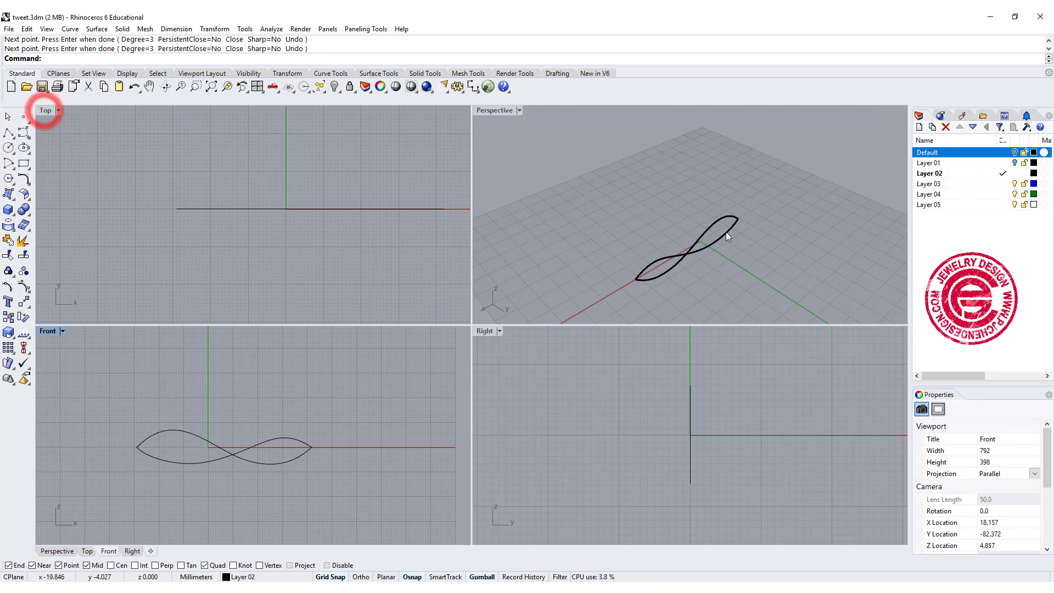
{"action": "right_click_drag", "start_coordinate": [726, 232], "coordinate": [725, 245]}
{"action": "left_click", "coordinate": [706, 237]}
{"action": "right_click_drag", "start_coordinate": [239, 162], "coordinate": [210, 242]}
{"action": "left_click_drag", "start_coordinate": [239, 209], "coordinate": [239, 113]}
{"action": "left_click", "coordinate": [687, 207]}
Maximize the Perspective viewport and orbit to view both separated curves.
{"action": "right_click_drag", "start_coordinate": [687, 207], "coordinate": [512, 143]}
{"action": "double_click", "coordinate": [501, 111]}
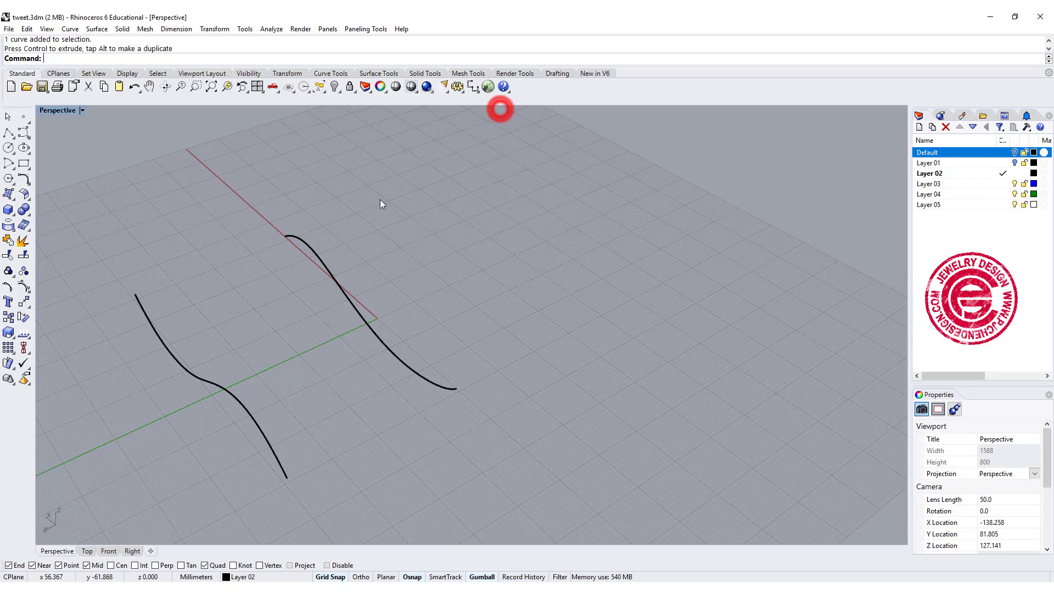
{"action": "right_click_drag", "start_coordinate": [381, 200], "coordinate": [484, 291]}
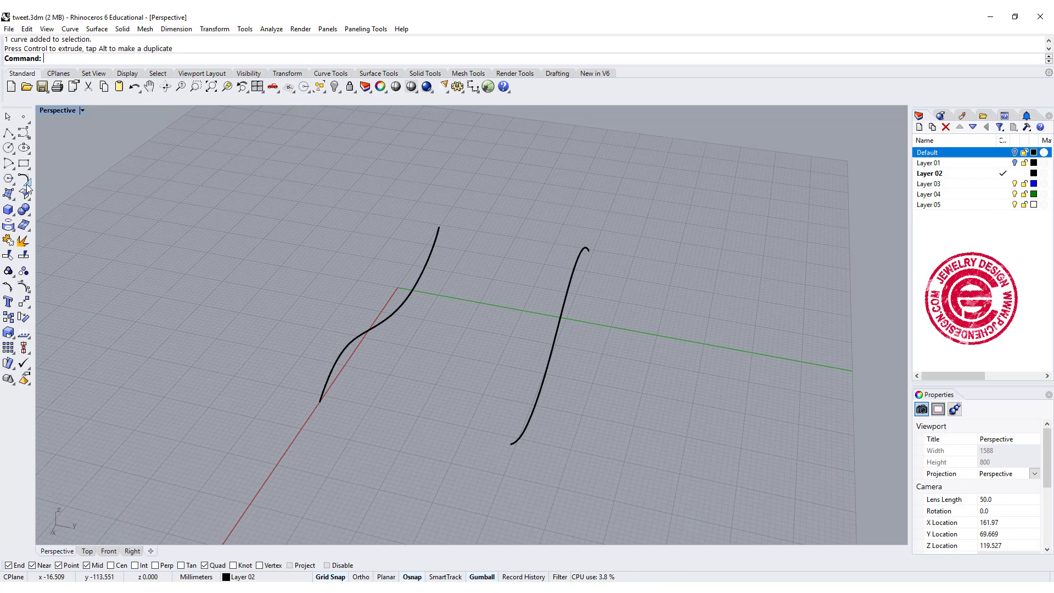
Loft a wavy surface through the two S-curves with default Loft Options.
{"action": "left_click", "coordinate": [8, 193]}
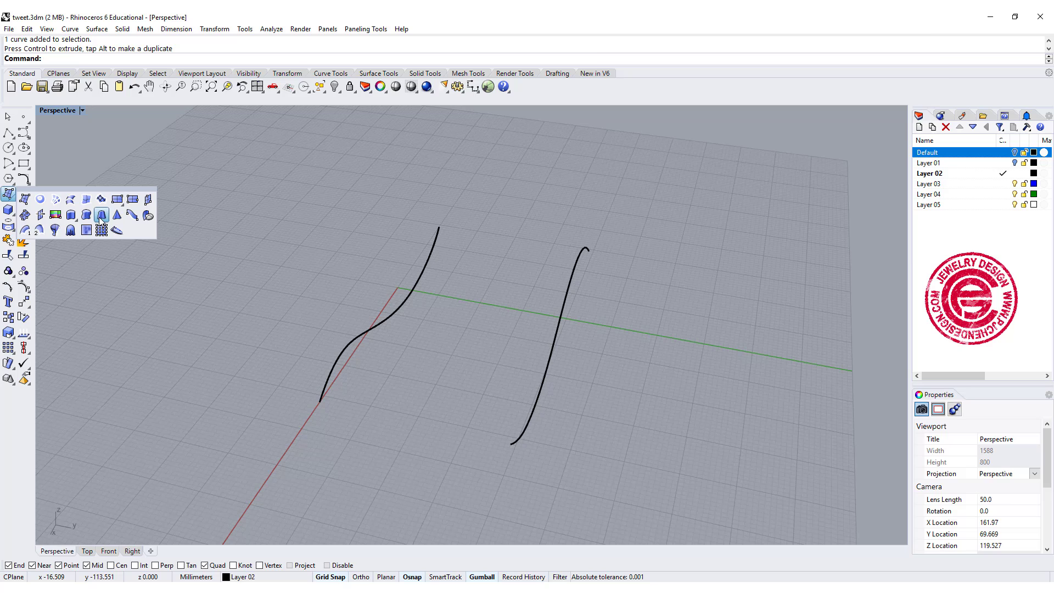
{"action": "left_click", "coordinate": [72, 200]}
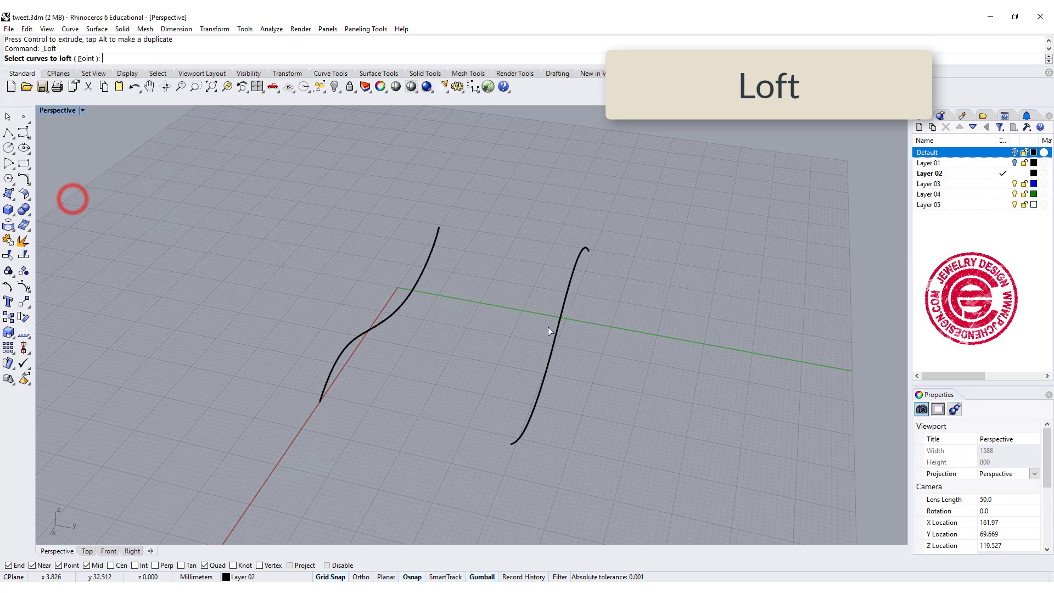
{"action": "left_click", "coordinate": [419, 278]}
{"action": "key", "text": "Return"}
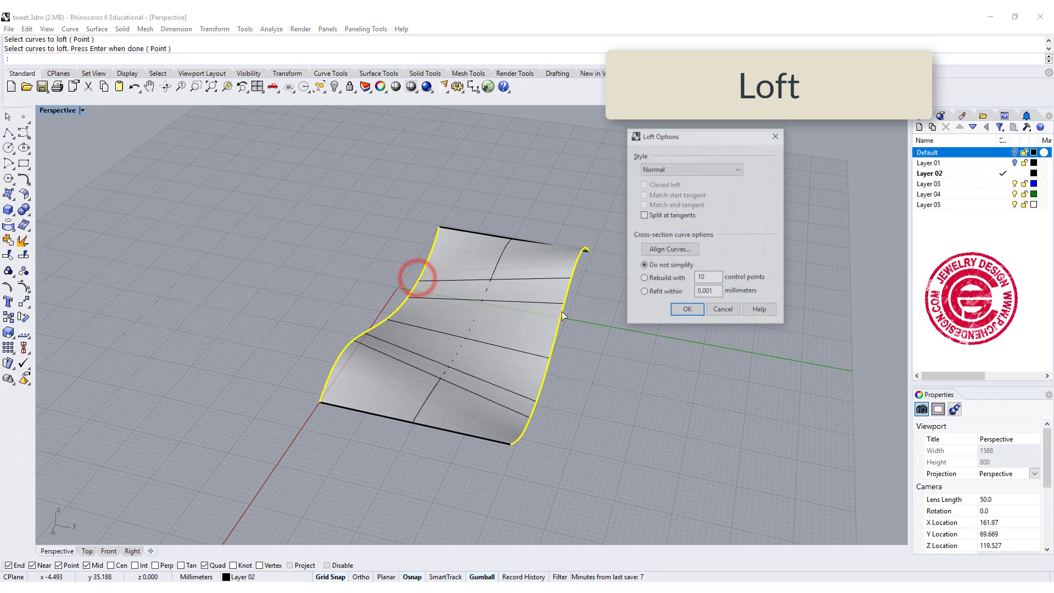
{"action": "left_click", "coordinate": [682, 311]}
{"action": "right_click_drag", "start_coordinate": [642, 351], "coordinate": [631, 227]}
{"action": "right_click_drag", "start_coordinate": [692, 243], "coordinate": [615, 305]}
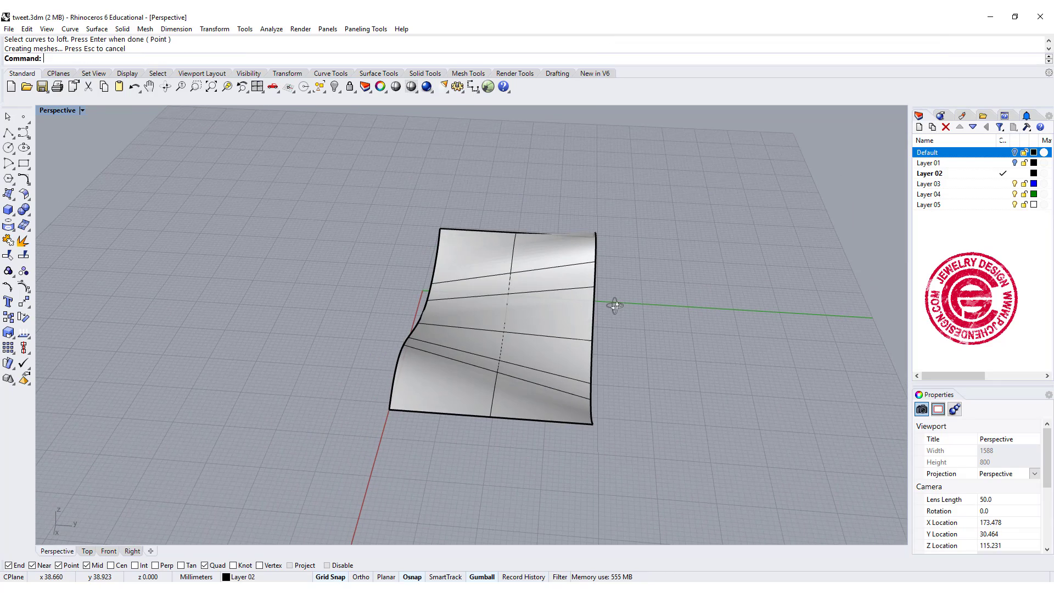
Drag the lofted surface to the left so both original curves stay visible.
{"action": "left_click", "coordinate": [551, 301]}
{"action": "left_click_drag", "start_coordinate": [550, 317], "coordinate": [258, 311]}
{"action": "left_click", "coordinate": [692, 319]}
{"action": "right_click_drag", "start_coordinate": [692, 320], "coordinate": [574, 297]}
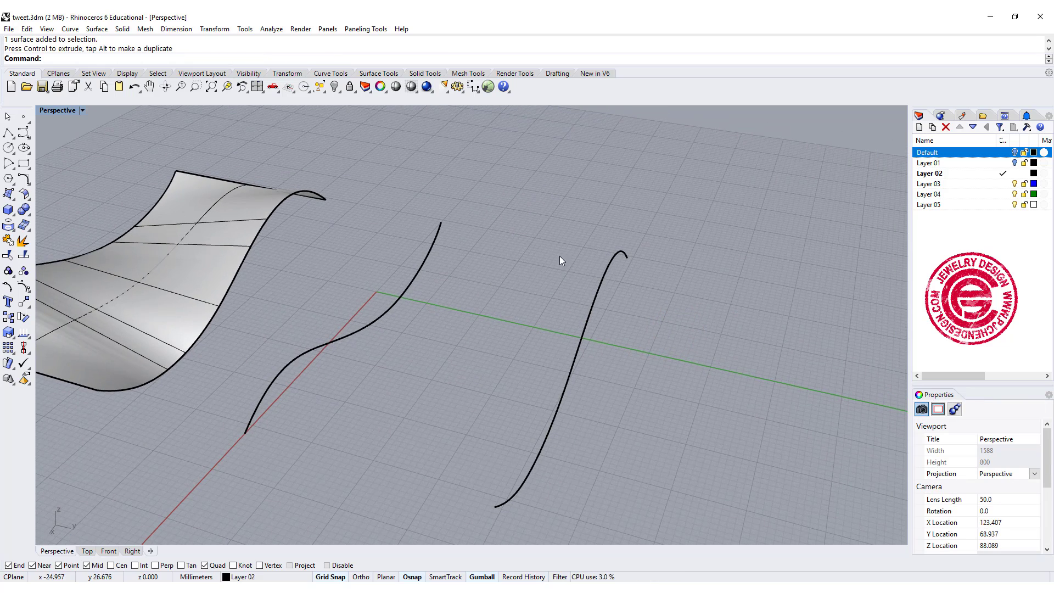
Run Tween between the two S-curves to create eight in-between curves.
{"action": "type", "text": "Tw"}
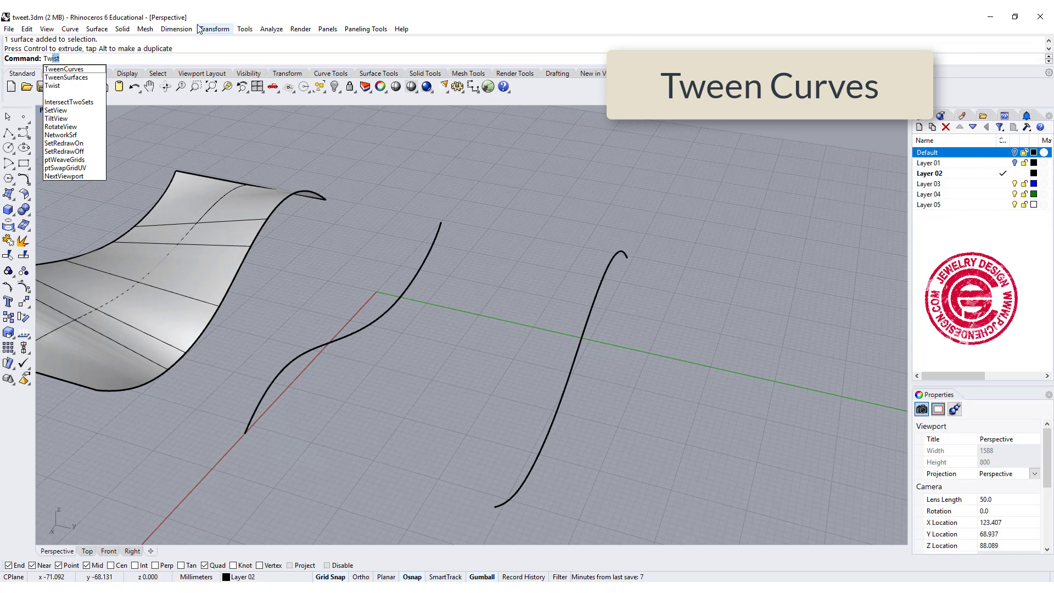
{"action": "type", "text": "eenCurve"}
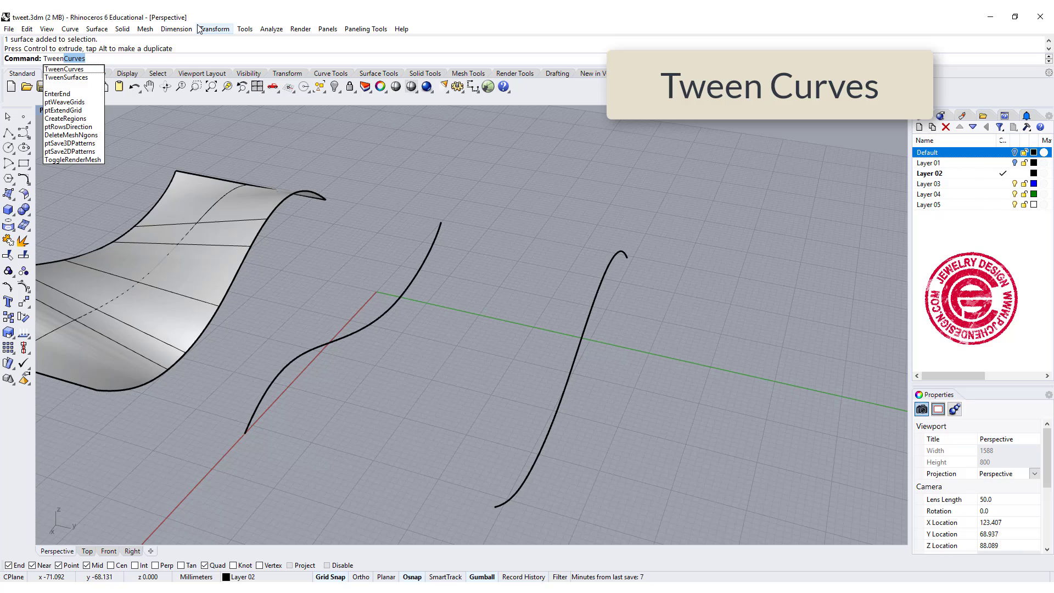
{"action": "key", "text": "Return"}
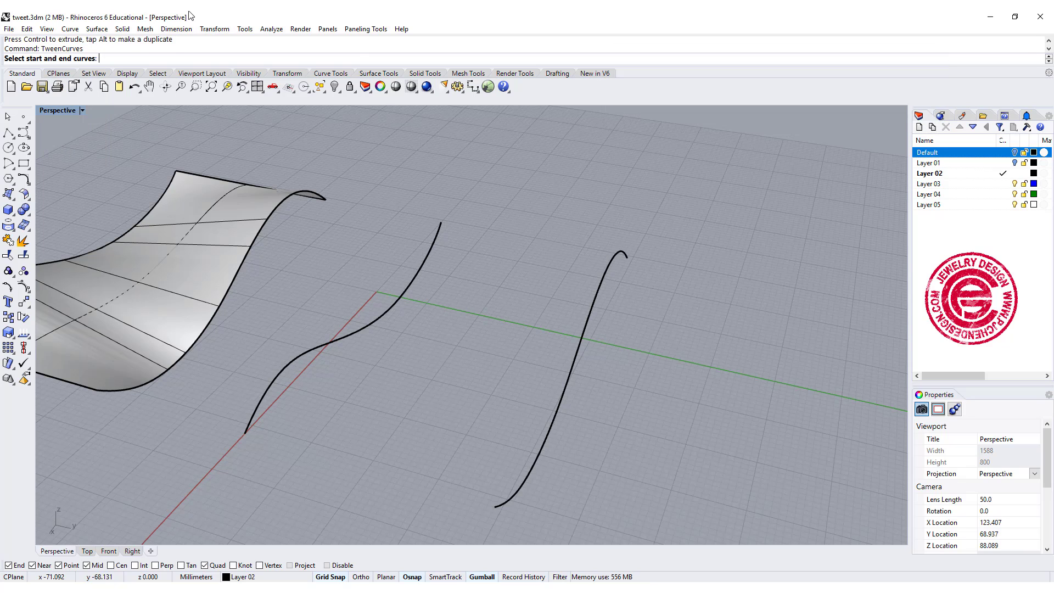
{"action": "left_click", "coordinate": [593, 307]}
{"action": "left_click", "coordinate": [408, 284]}
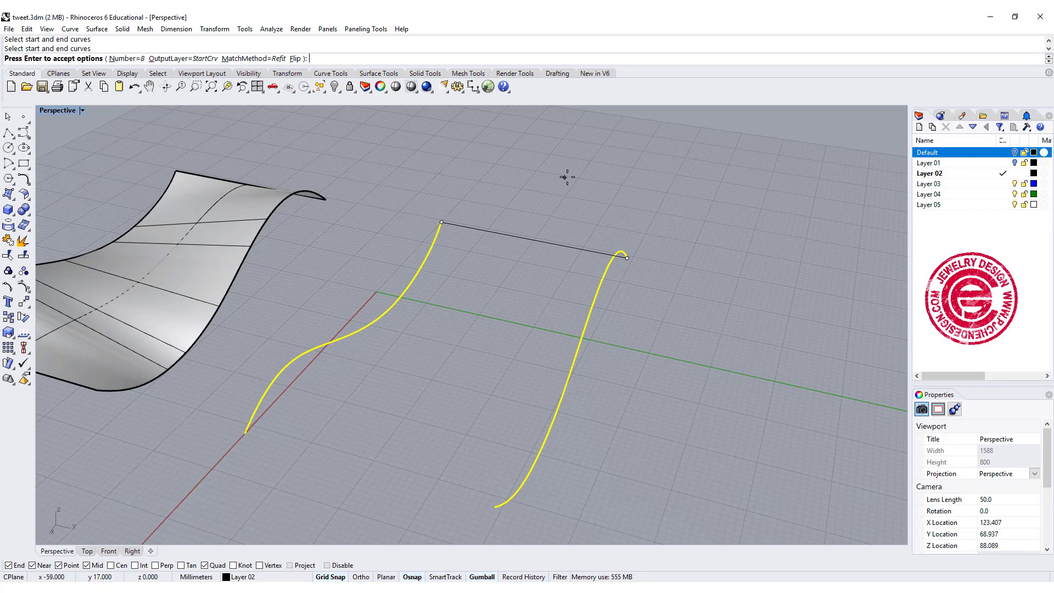
{"action": "key", "text": "Return"}
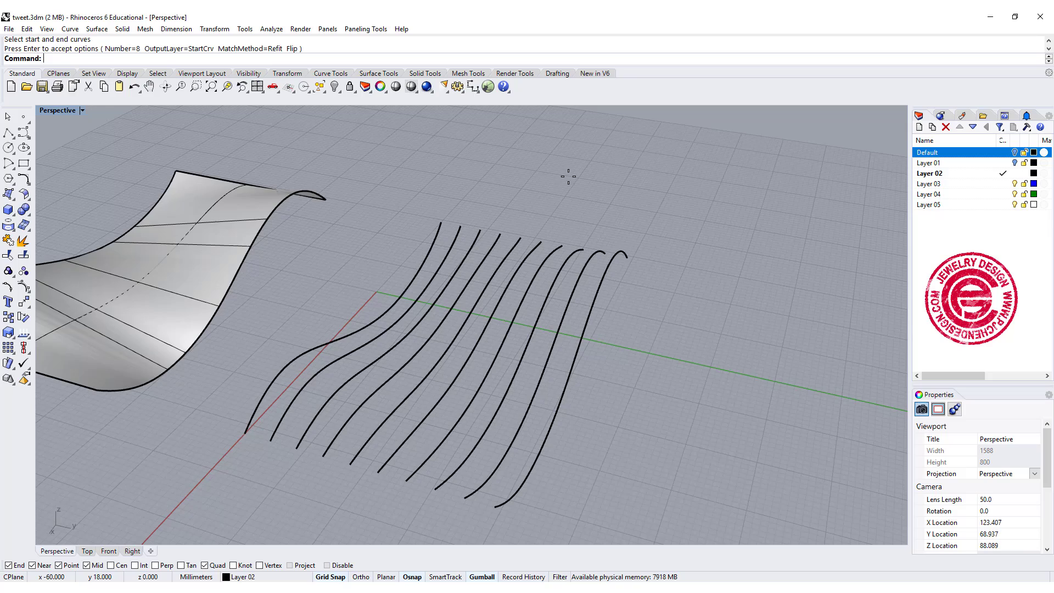
{"action": "right_click_drag", "start_coordinate": [628, 327], "coordinate": [646, 295]}
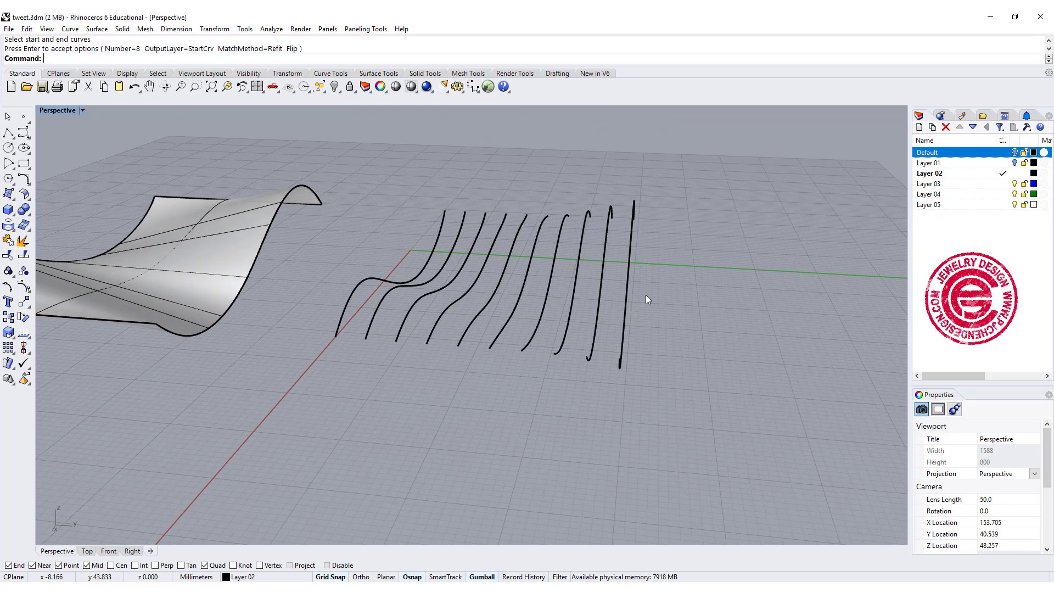
Select a few of the in-between curves and orbit to review the row of ten.
{"action": "left_click", "coordinate": [608, 231]}
{"action": "left_click", "coordinate": [579, 223]}
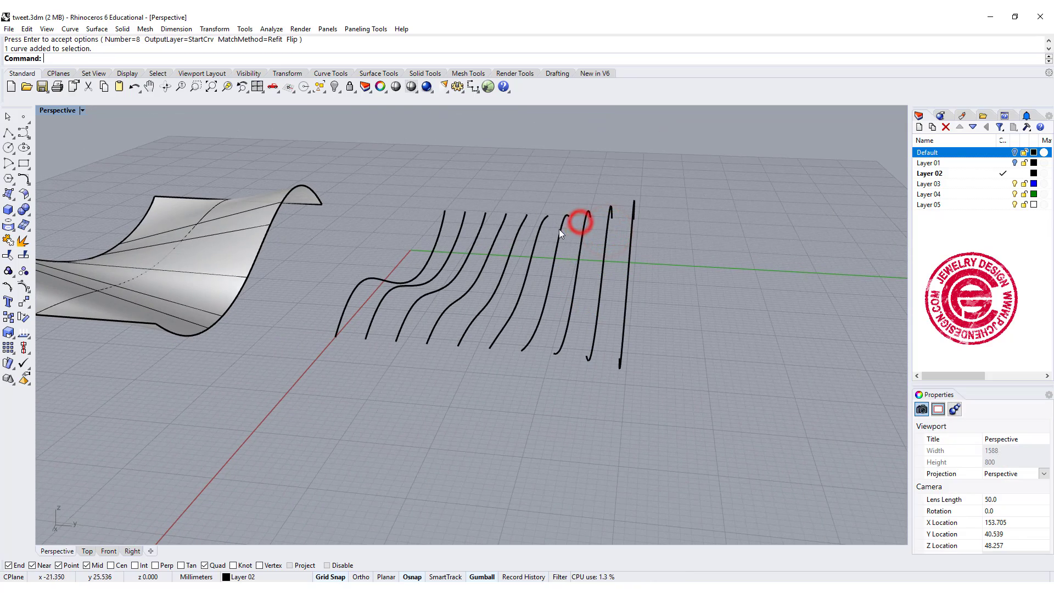
{"action": "left_click", "coordinate": [557, 228]}
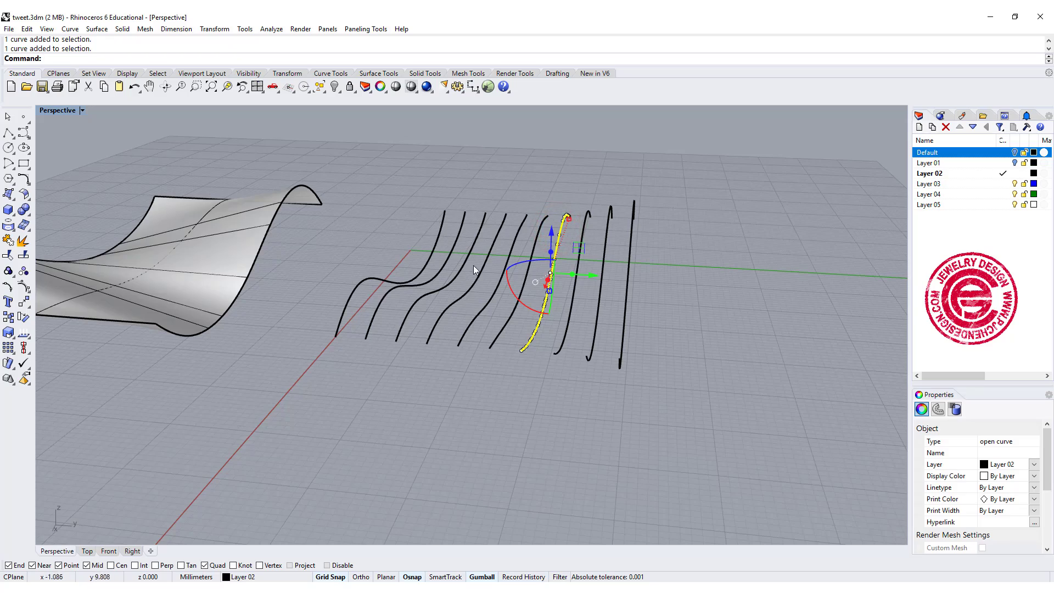
{"action": "right_click_drag", "start_coordinate": [473, 266], "coordinate": [396, 227]}
{"action": "left_click", "coordinate": [679, 307]}
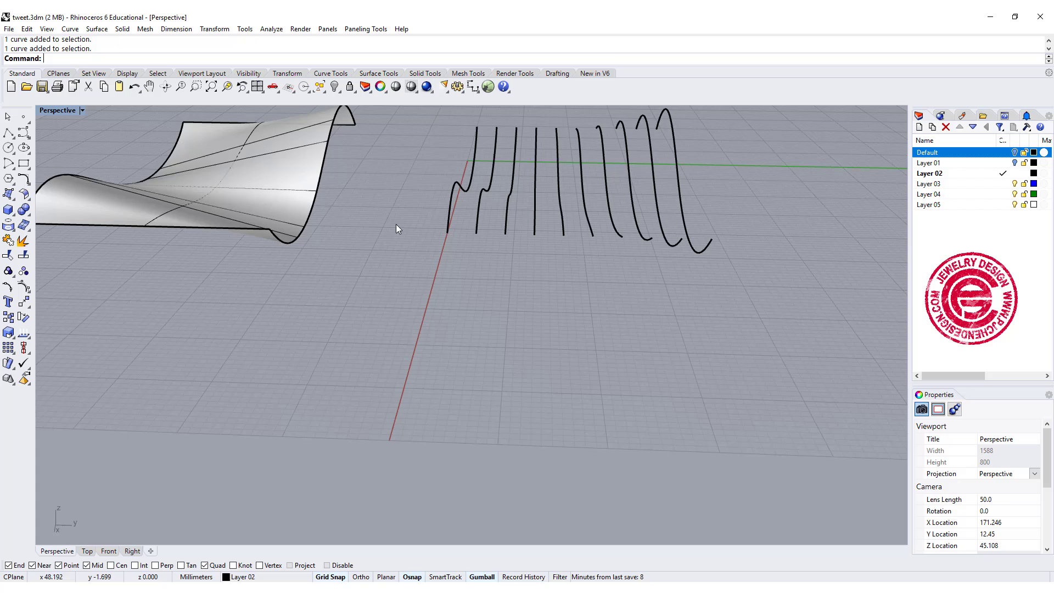
{"action": "right_click_drag", "start_coordinate": [284, 221], "coordinate": [393, 223]}
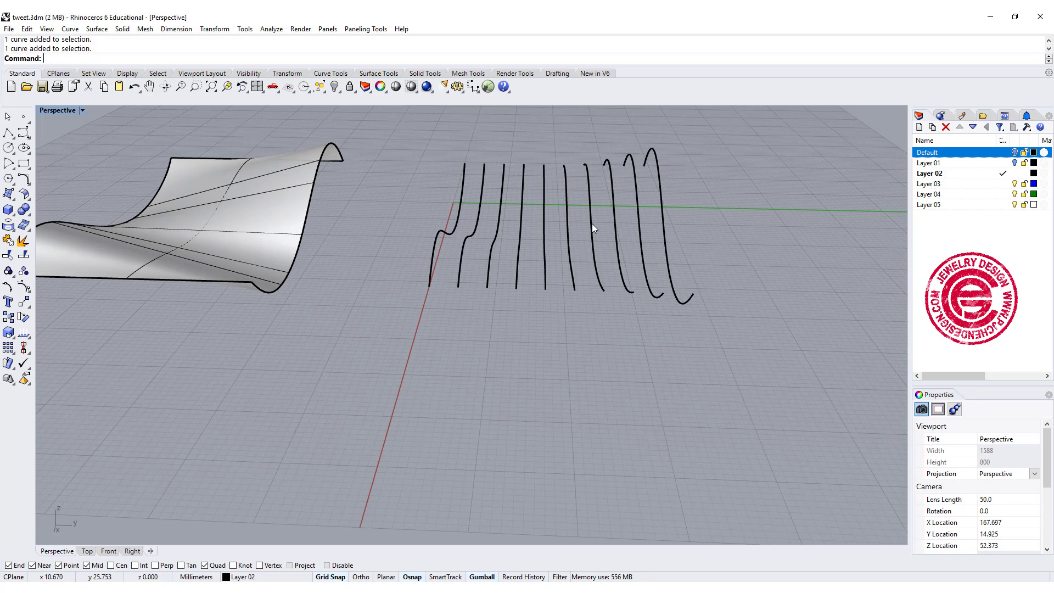
{"action": "right_click_drag", "start_coordinate": [592, 223], "coordinate": [569, 266]}
Loft the ten window-selected curves into one rippled surface, accepting the Loft Options.
{"action": "left_click", "coordinate": [8, 195]}
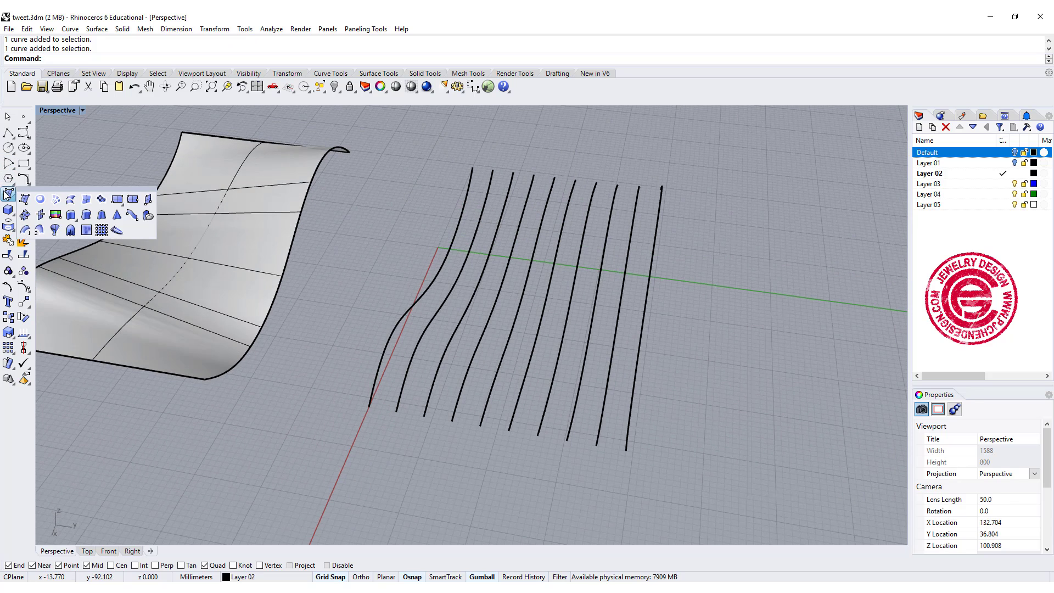
{"action": "left_click", "coordinate": [71, 200]}
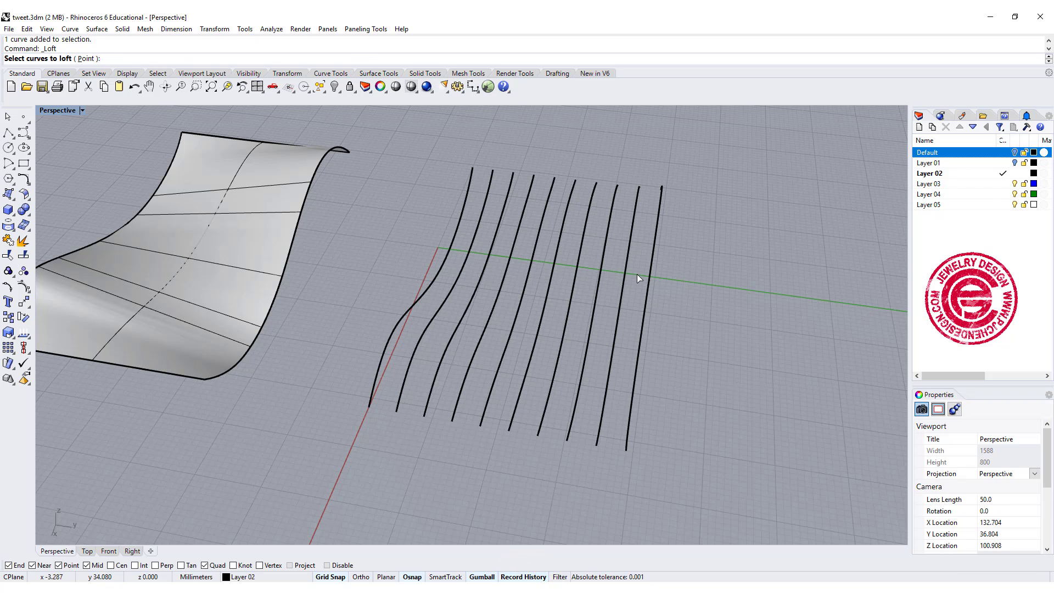
{"action": "left_click_drag", "start_coordinate": [712, 312], "coordinate": [361, 224]}
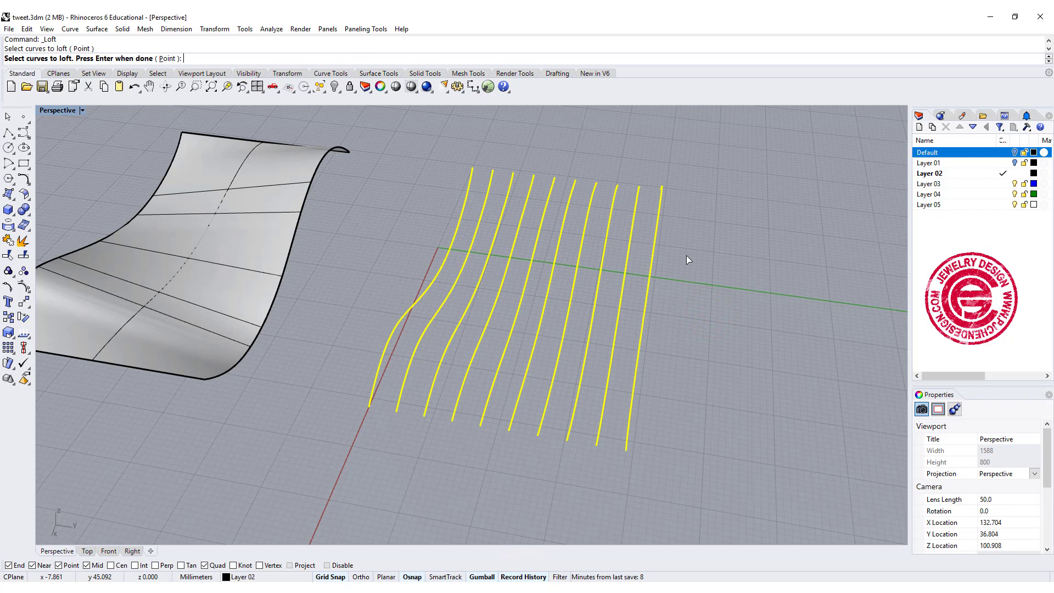
{"action": "key", "text": "Return"}
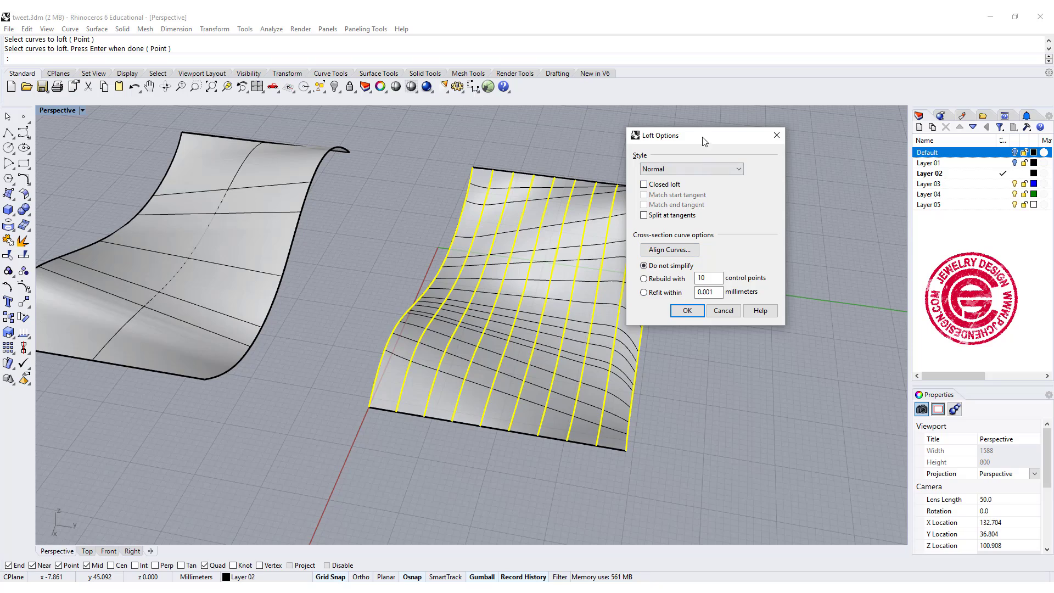
{"action": "left_click_drag", "start_coordinate": [704, 142], "coordinate": [774, 146]}
{"action": "right_click_drag", "start_coordinate": [642, 275], "coordinate": [679, 299]}
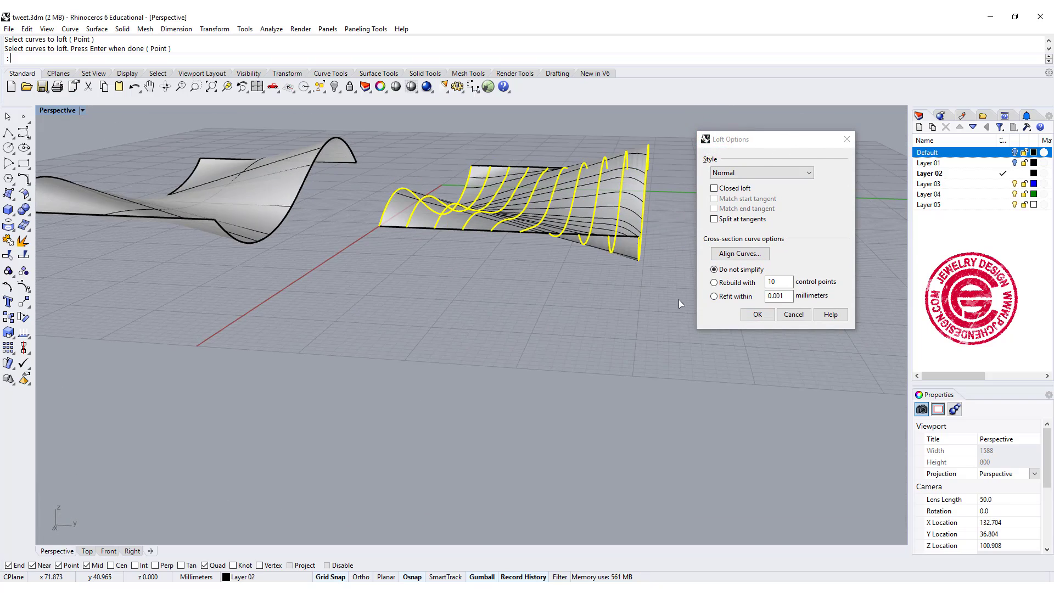
{"action": "left_click", "coordinate": [746, 317]}
{"action": "right_click_drag", "start_coordinate": [747, 313], "coordinate": [603, 174]}
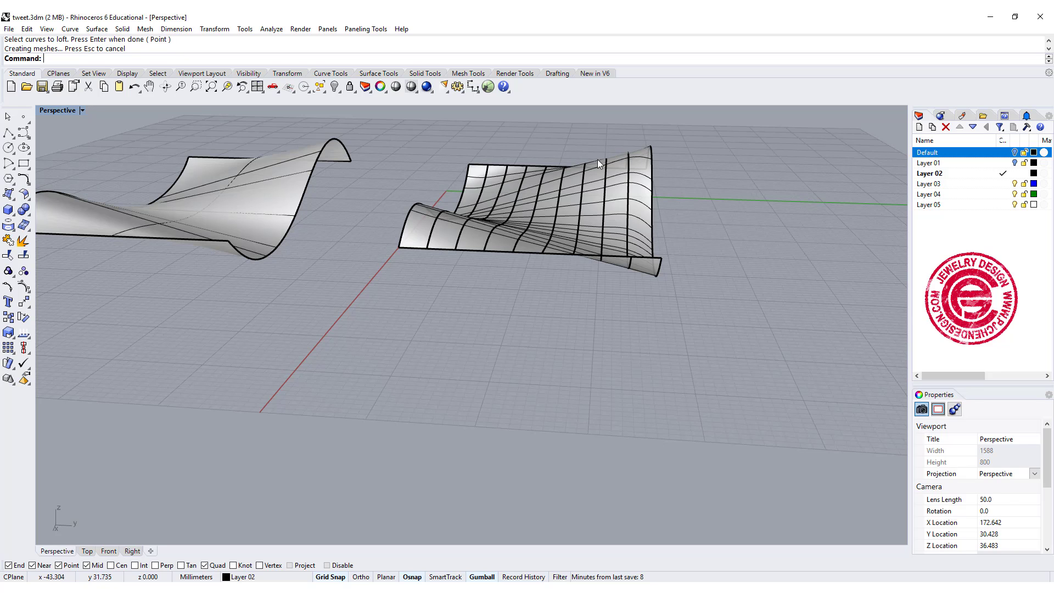
{"action": "right_click_drag", "start_coordinate": [657, 220], "coordinate": [628, 252]}
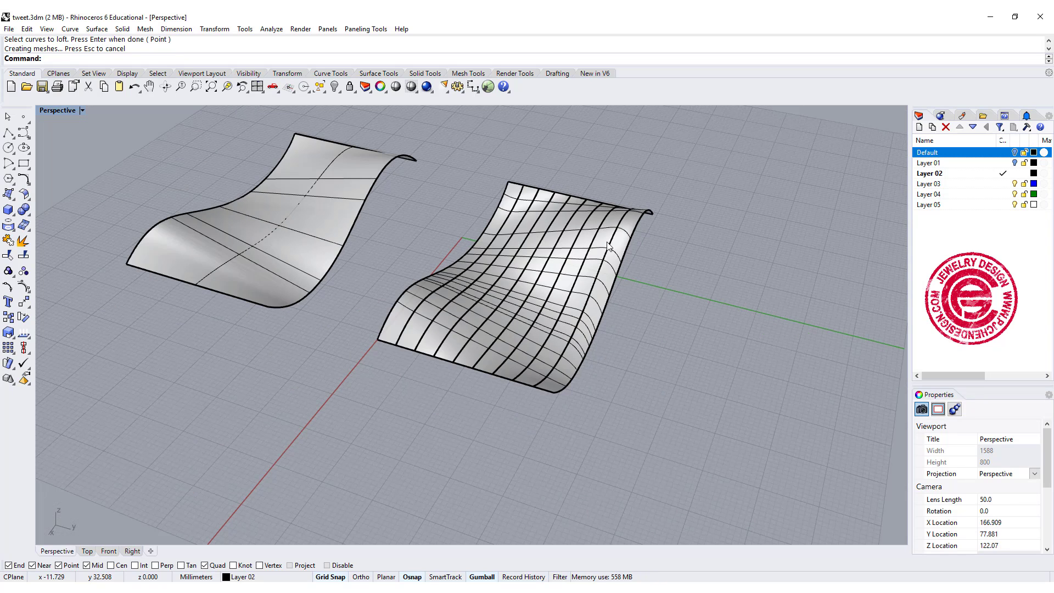
Raise a control point on one curve beneath the loft to bulge the surface.
{"action": "scroll", "coordinate": [656, 226], "scroll_direction": "up", "scroll_amount": 3}
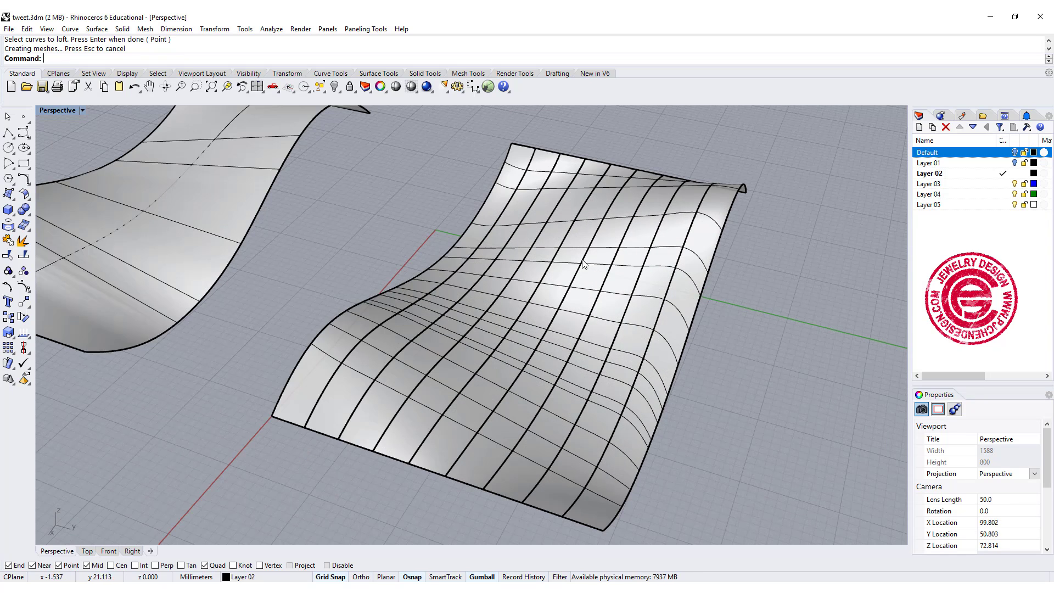
{"action": "left_click", "coordinate": [595, 235]}
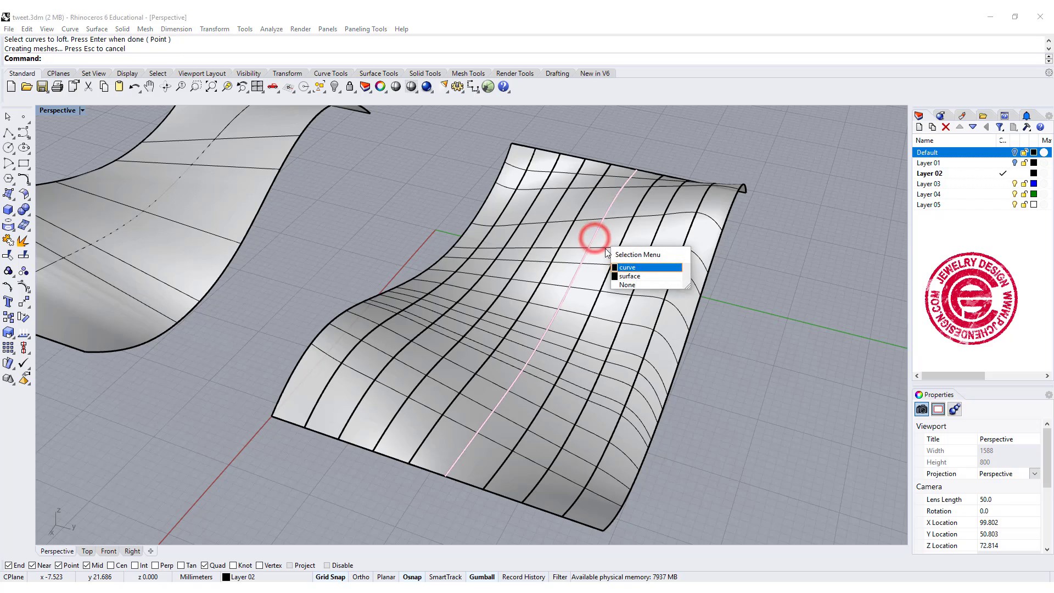
{"action": "left_click", "coordinate": [617, 267]}
{"action": "right_click_drag", "start_coordinate": [617, 266], "coordinate": [559, 254]}
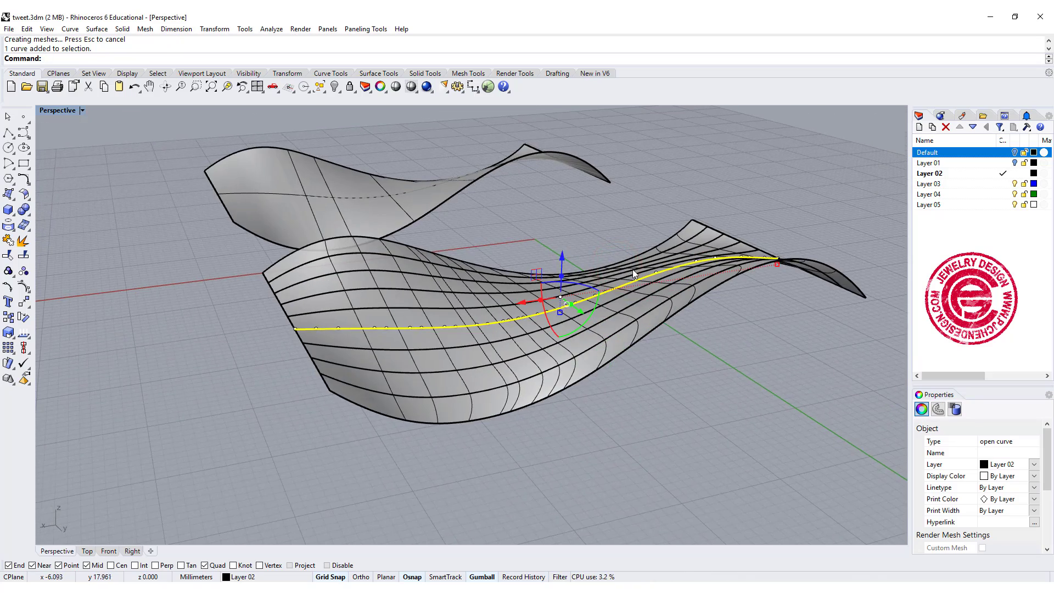
{"action": "scroll", "coordinate": [637, 270], "scroll_direction": "up", "scroll_amount": 3}
{"action": "left_click", "coordinate": [667, 272]}
{"action": "left_click_drag", "start_coordinate": [670, 239], "coordinate": [673, 190]}
{"action": "right_click_drag", "start_coordinate": [672, 191], "coordinate": [624, 249]}
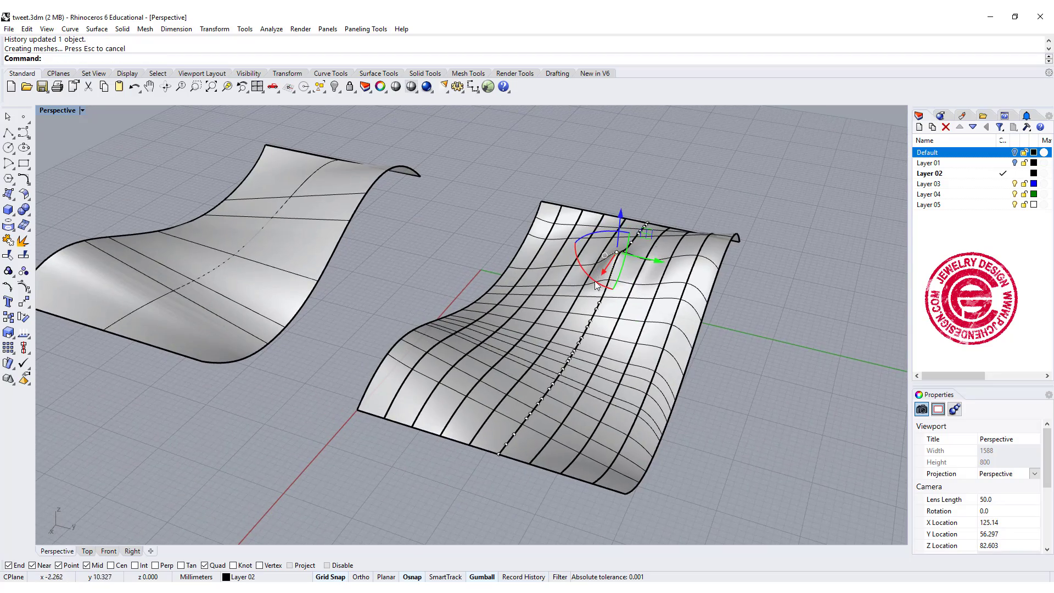
{"action": "right_click_drag", "start_coordinate": [597, 284], "coordinate": [676, 327]}
{"action": "key", "text": "Escape"}
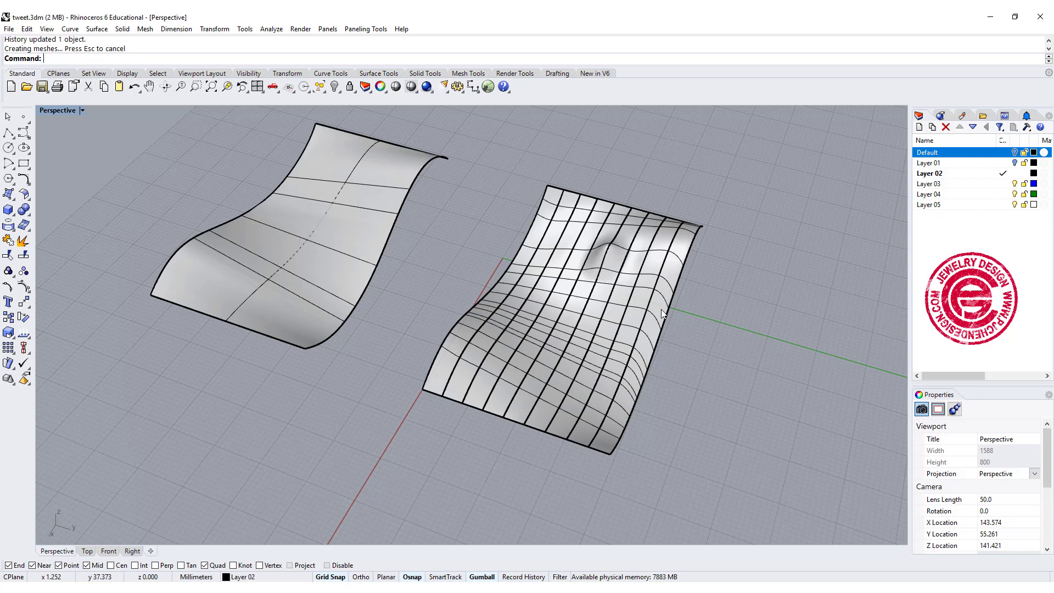
Delete the lofted surface and undo back to just the ten curves.
{"action": "left_click", "coordinate": [660, 312]}
{"action": "key", "text": "Delete"}
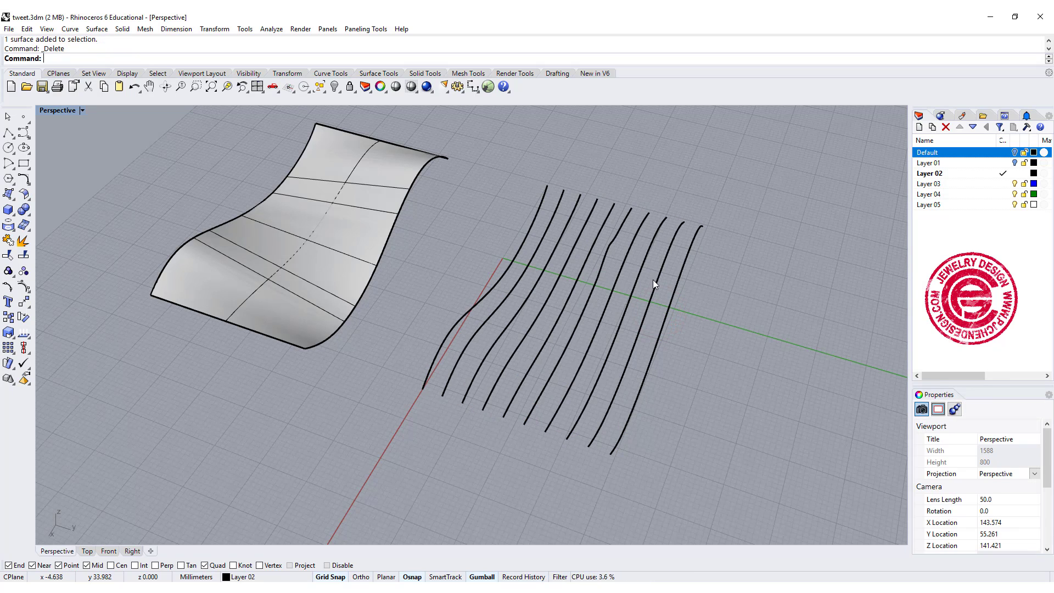
{"action": "key", "text": "ctrl+z"}
{"action": "key", "text": "ctrl+z"}
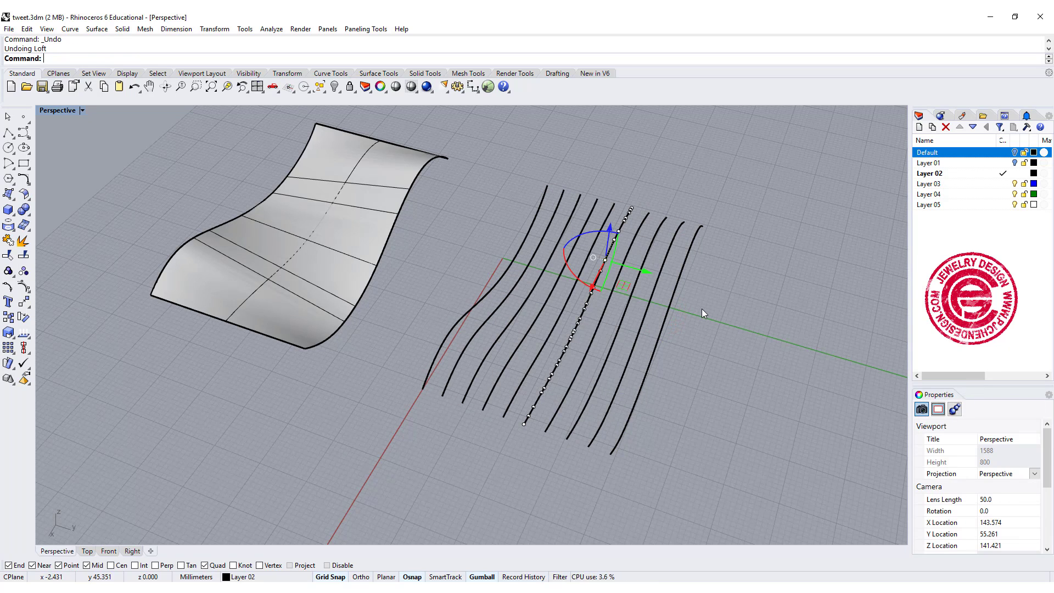
{"action": "left_click", "coordinate": [716, 286]}
{"action": "right_click_drag", "start_coordinate": [663, 341], "coordinate": [654, 422]}
Extrude the ten curves straight on one side (BothSides=No), setting height at a curve end.
{"action": "left_click_drag", "start_coordinate": [654, 422], "coordinate": [536, 246]}
{"action": "right_click_drag", "start_coordinate": [539, 347], "coordinate": [638, 352]}
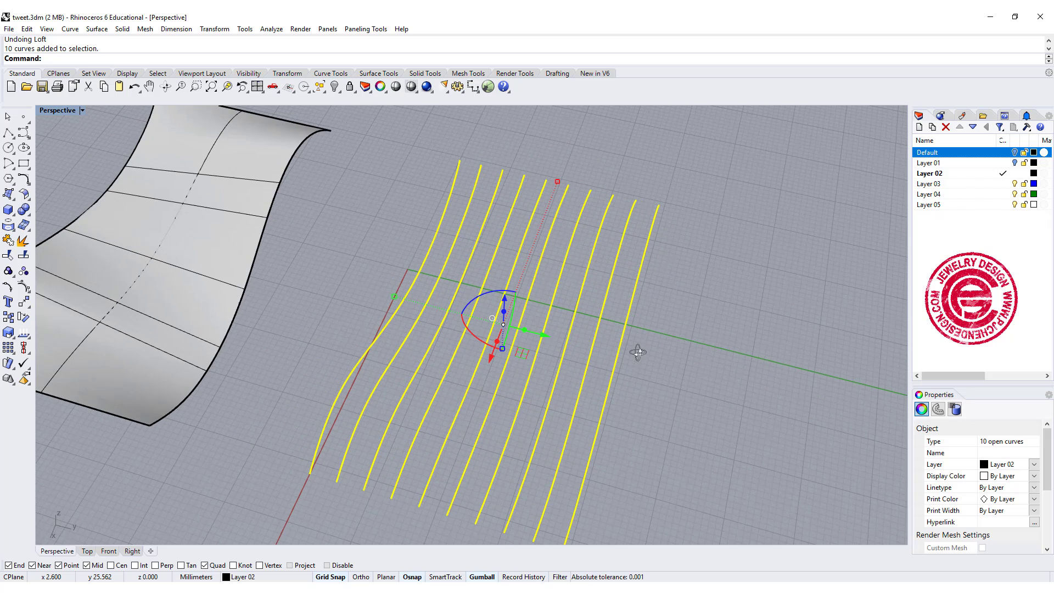
{"action": "left_click", "coordinate": [127, 28]}
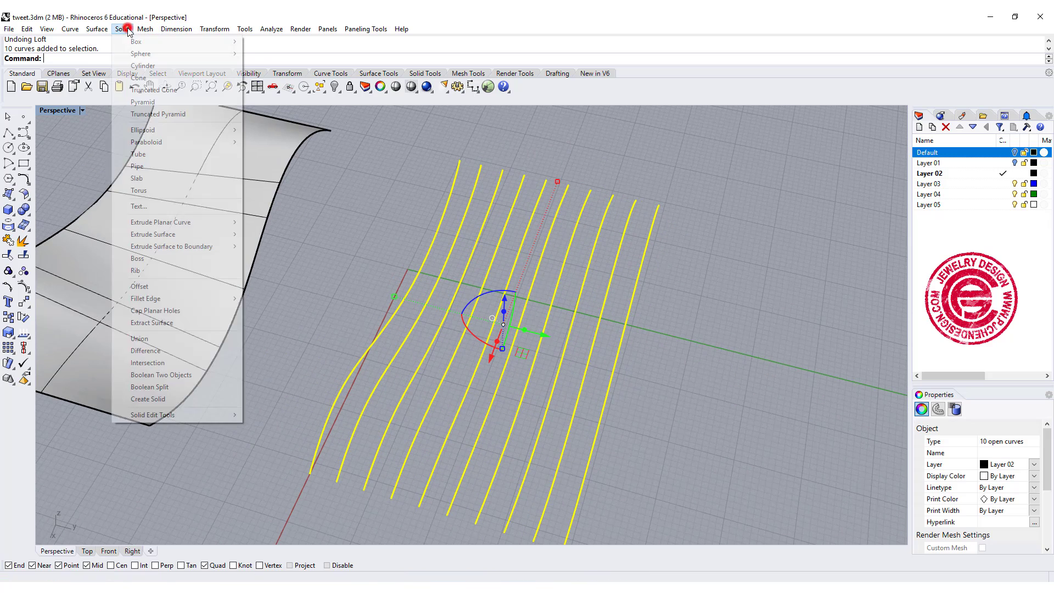
{"action": "mouse_move", "coordinate": [100, 30]}
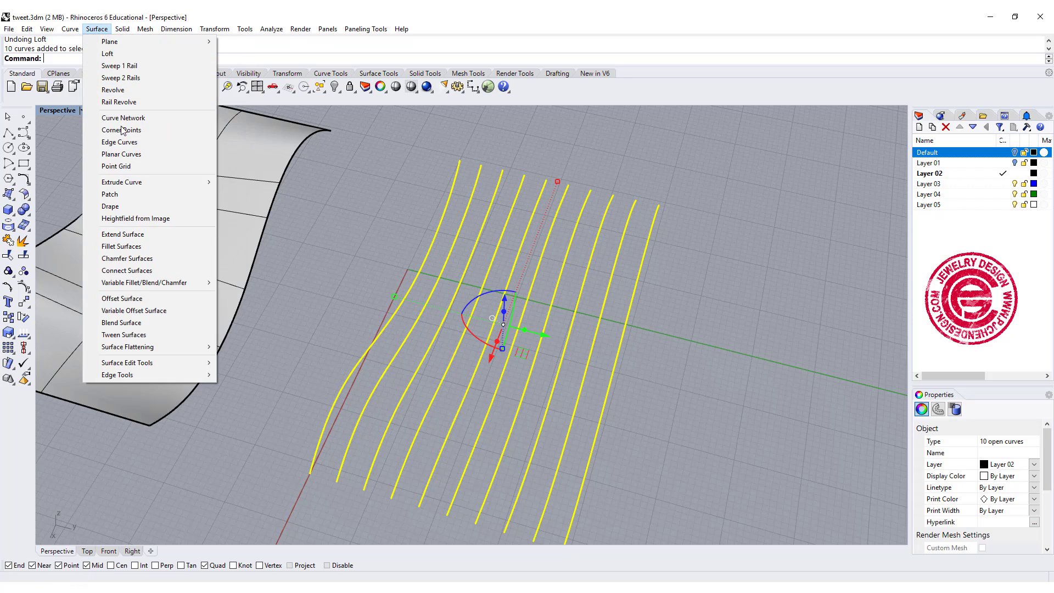
{"action": "mouse_move", "coordinate": [131, 183]}
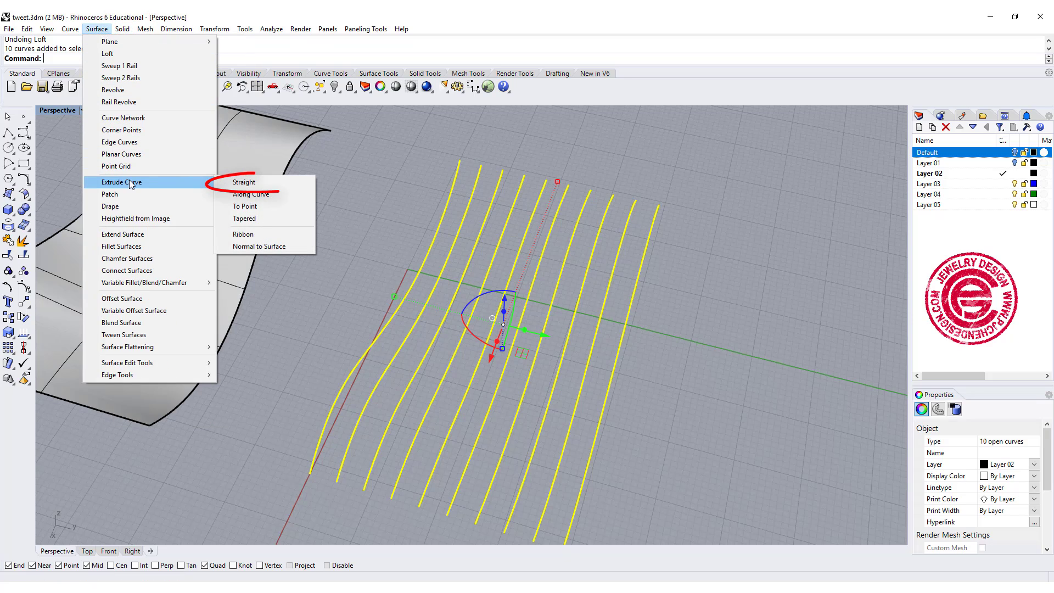
{"action": "left_click", "coordinate": [237, 188]}
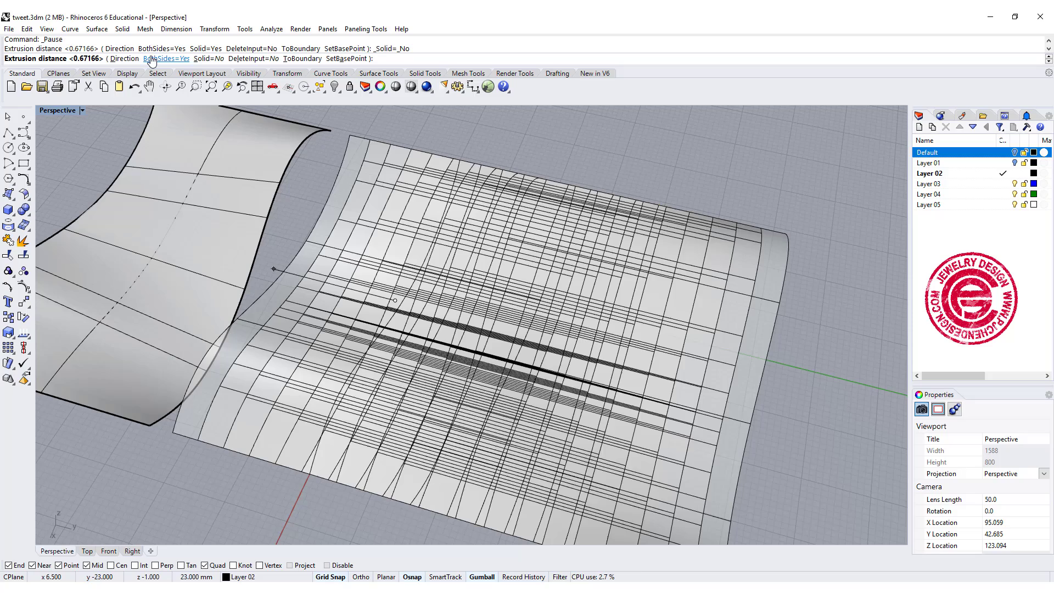
{"action": "left_click", "coordinate": [154, 59]}
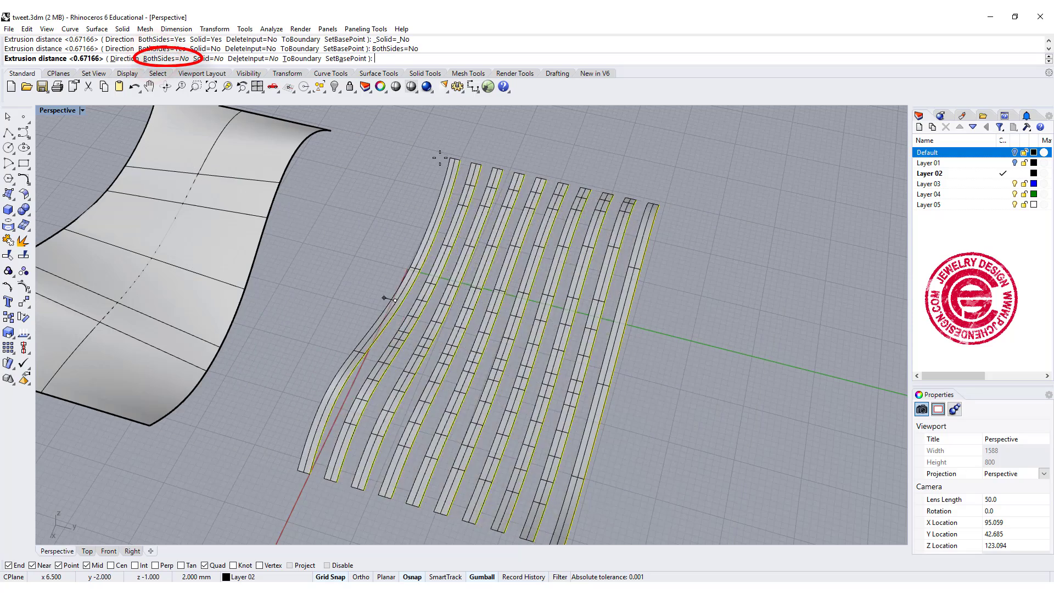
{"action": "left_click", "coordinate": [477, 166]}
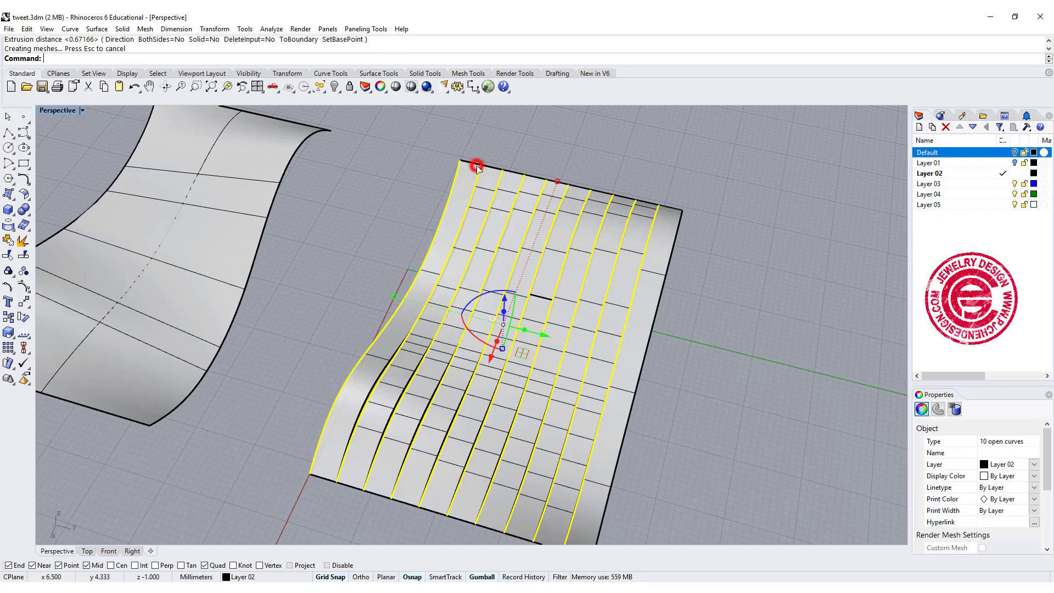
{"action": "mouse_move", "coordinate": [760, 279]}
{"action": "right_mouse_down"}
{"action": "mouse_move", "coordinate": [735, 335]}
{"action": "mouse_move", "coordinate": [741, 249]}
{"action": "mouse_move", "coordinate": [640, 259]}
{"action": "mouse_move", "coordinate": [560, 233]}
{"action": "mouse_move", "coordinate": [532, 268]}
{"action": "mouse_move", "coordinate": [38, 353]}
{"action": "right_mouse_up"}
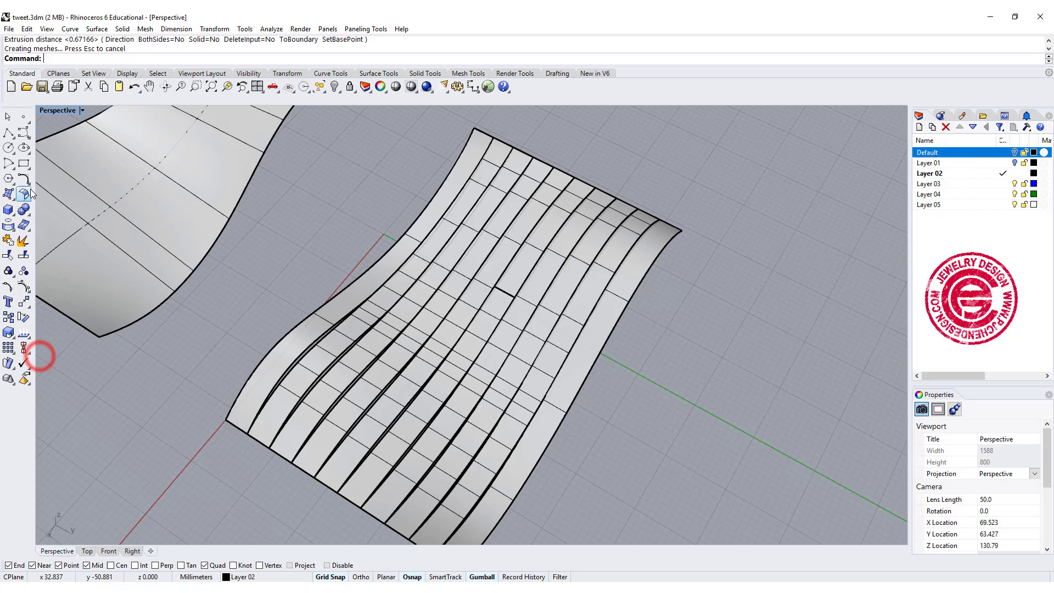
Offset the front strip into a 1 mm solid with OffsetSrf, Solid=Yes.
{"action": "left_click", "coordinate": [25, 194]}
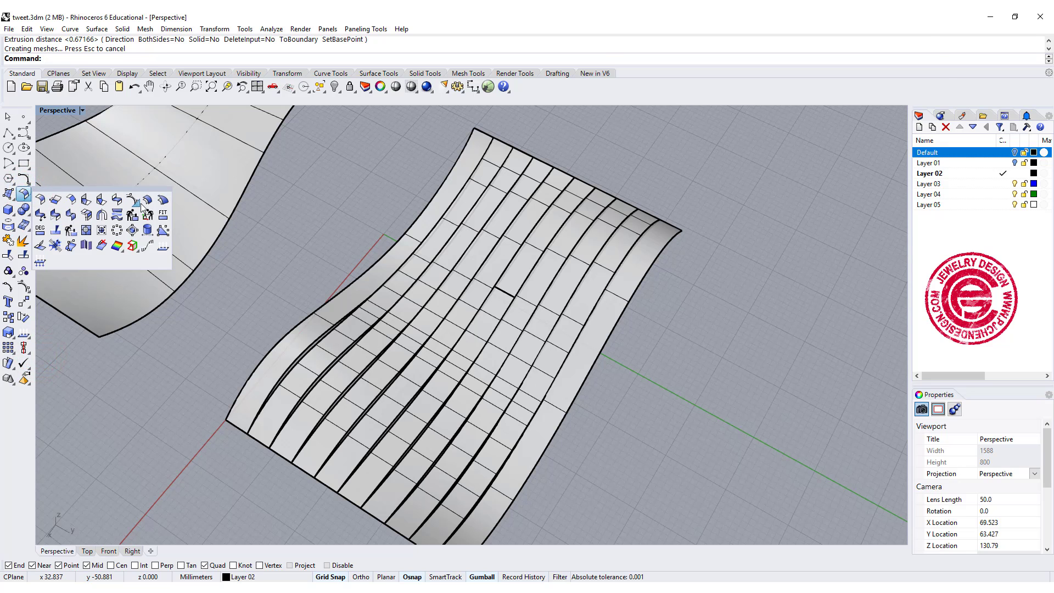
{"action": "left_click", "coordinate": [145, 201]}
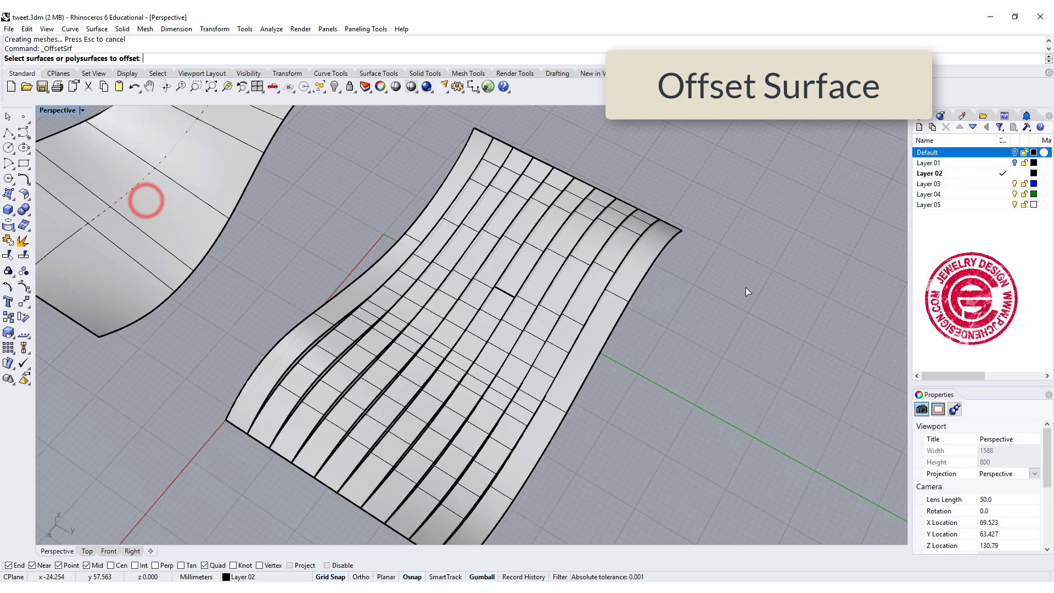
{"action": "right_click_drag", "start_coordinate": [746, 289], "coordinate": [509, 352]}
{"action": "left_click", "coordinate": [359, 360]}
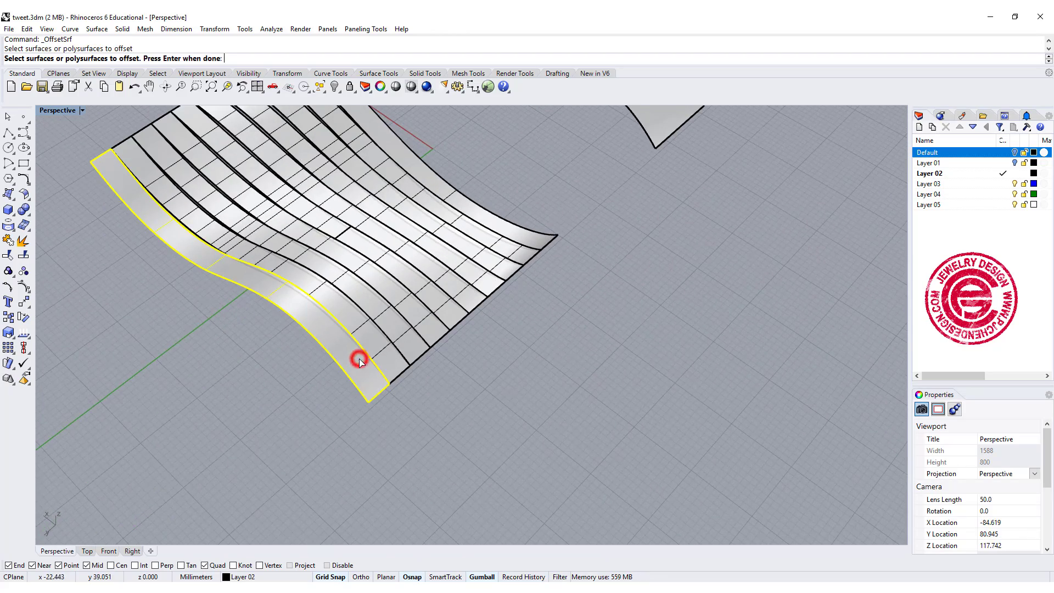
{"action": "key", "text": "Return"}
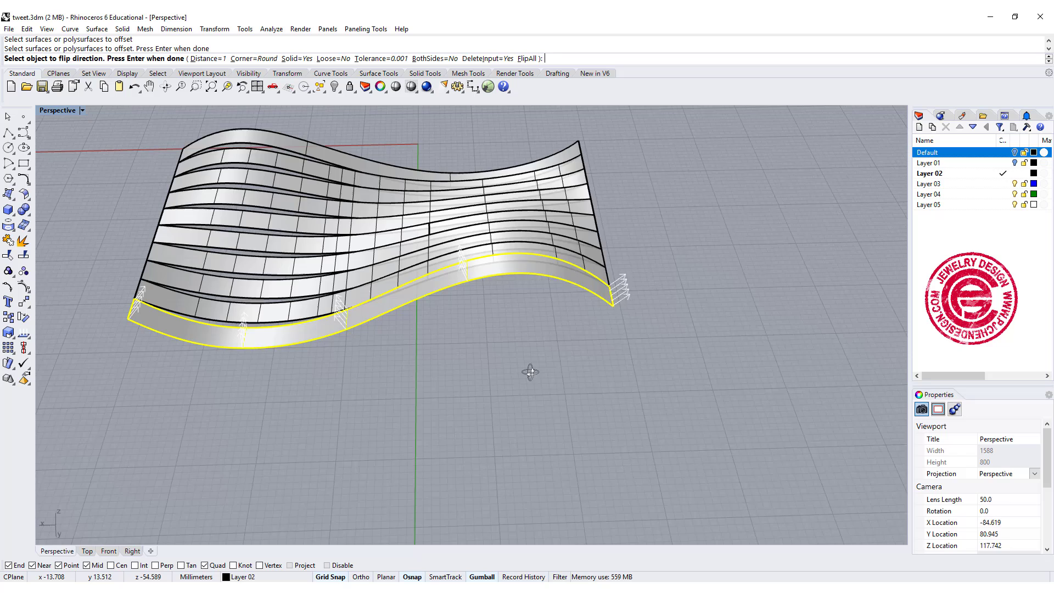
{"action": "right_click_drag", "start_coordinate": [530, 372], "coordinate": [311, 114]}
{"action": "right_click_drag", "start_coordinate": [383, 187], "coordinate": [284, 165]}
{"action": "right_click_drag", "start_coordinate": [680, 314], "coordinate": [546, 233]}
{"action": "right_click", "coordinate": [696, 281]}
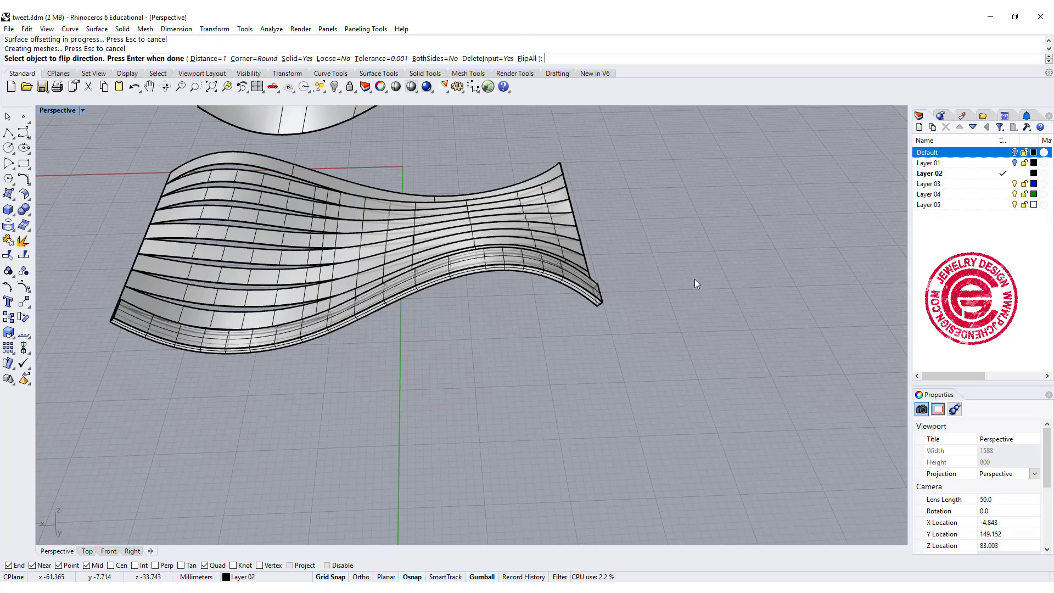
{"action": "right_click_drag", "start_coordinate": [654, 304], "coordinate": [545, 322]}
{"action": "scroll", "coordinate": [577, 313], "scroll_direction": "up", "scroll_amount": 4}
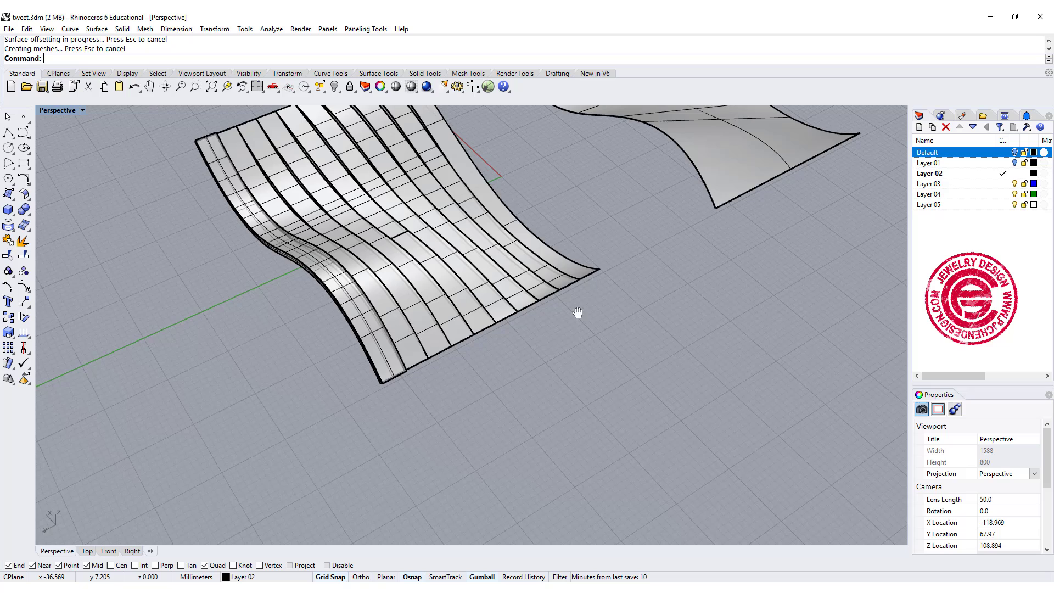
Select the eight remaining strips and repeat OffsetSrf to make them 1 mm solids.
{"action": "left_click", "coordinate": [394, 371]}
{"action": "left_click", "coordinate": [434, 358], "text": "shift"}
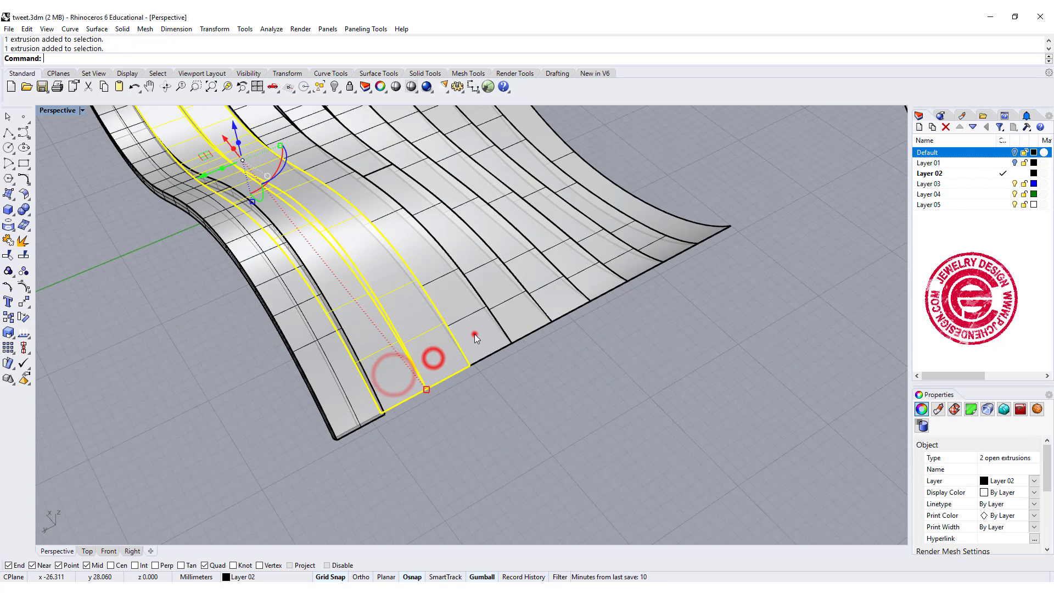
{"action": "left_click", "coordinate": [473, 333], "text": "shift"}
{"action": "left_click", "coordinate": [521, 305], "text": "shift"}
{"action": "left_click", "coordinate": [565, 290], "text": "shift"}
{"action": "left_click", "coordinate": [611, 255], "text": "shift"}
{"action": "left_click", "coordinate": [637, 233], "text": "shift"}
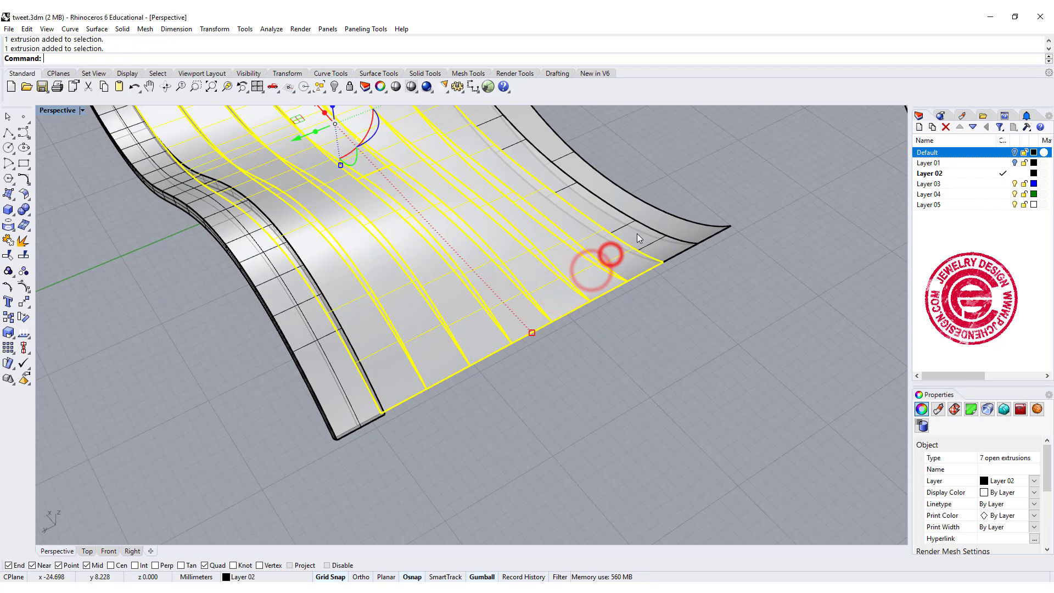
{"action": "left_click", "coordinate": [653, 216], "text": "shift"}
{"action": "key", "text": "Return"}
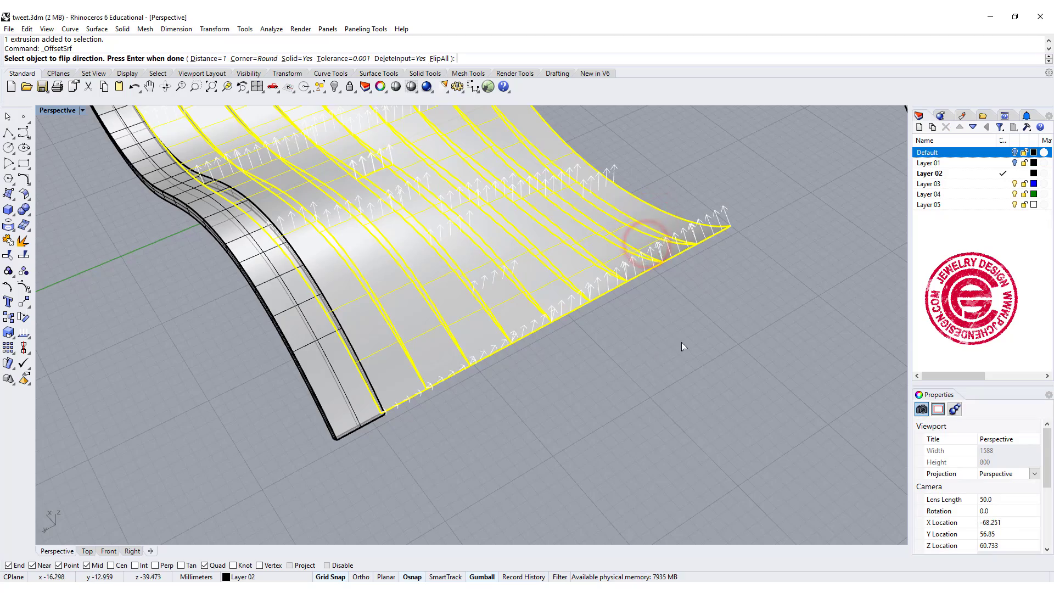
{"action": "mouse_move", "coordinate": [681, 342]}
{"action": "right_mouse_down"}
{"action": "mouse_move", "coordinate": [686, 307]}
{"action": "mouse_move", "coordinate": [758, 358]}
{"action": "mouse_move", "coordinate": [695, 340]}
{"action": "right_mouse_up"}
{"action": "key", "text": "Return"}
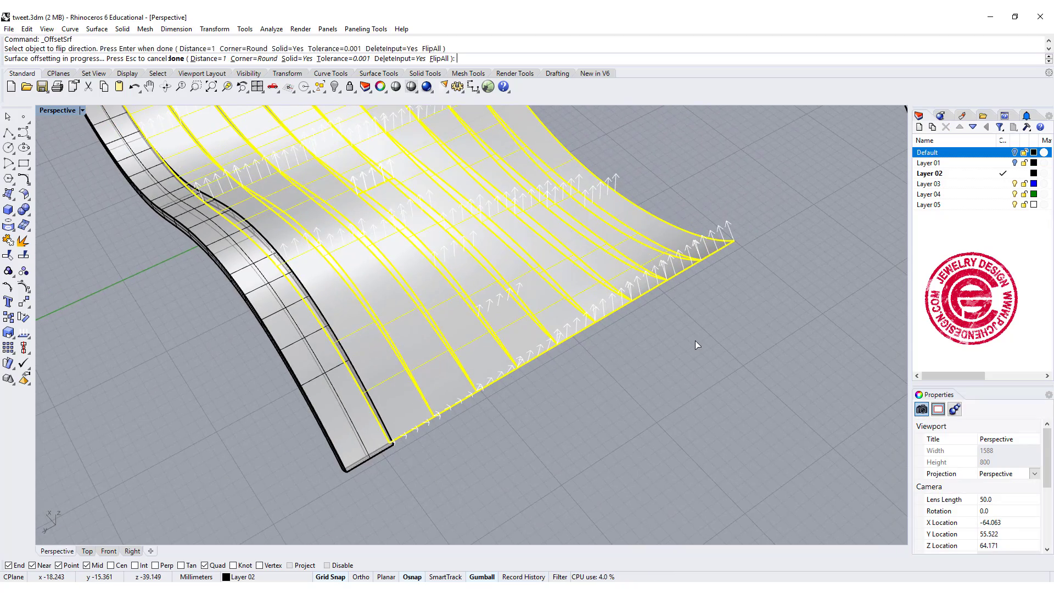
{"action": "left_click", "coordinate": [607, 358]}
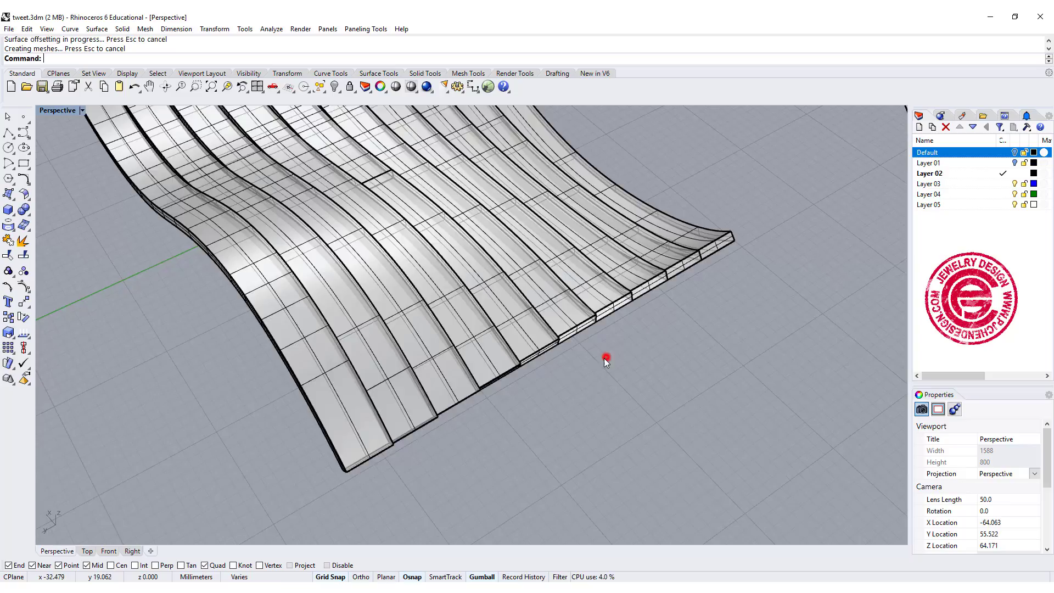
Drag the finished ribbed wall to the left along the gumball X arrow.
{"action": "right_click_drag", "start_coordinate": [605, 355], "coordinate": [549, 330]}
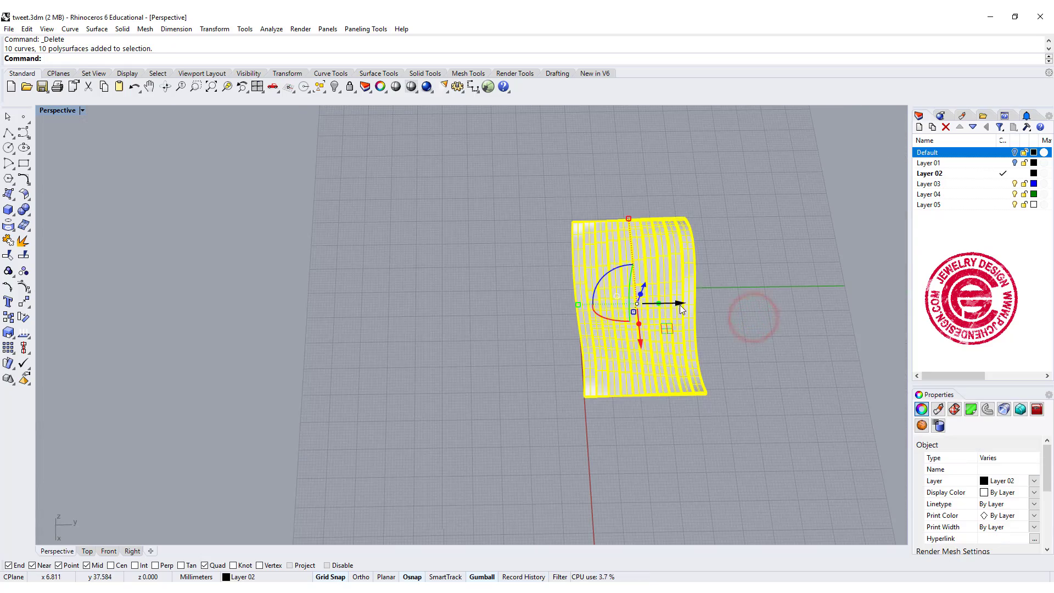
{"action": "left_click_drag", "start_coordinate": [681, 309], "coordinate": [439, 307]}
{"action": "left_click", "coordinate": [649, 299]}
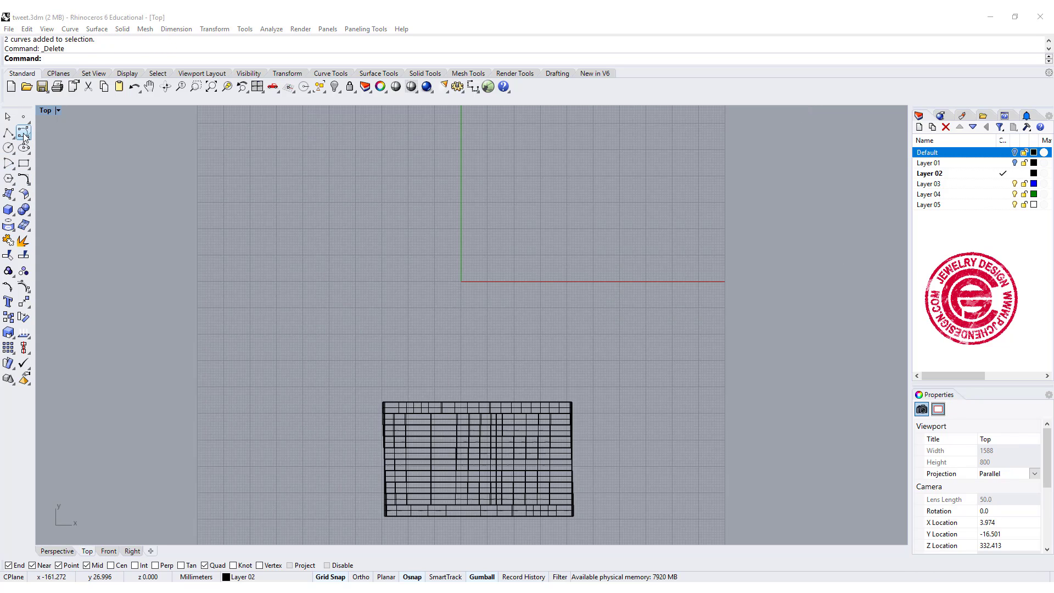
Draw the first closed freeform blob curve in the Top view.
{"action": "left_click", "coordinate": [24, 135]}
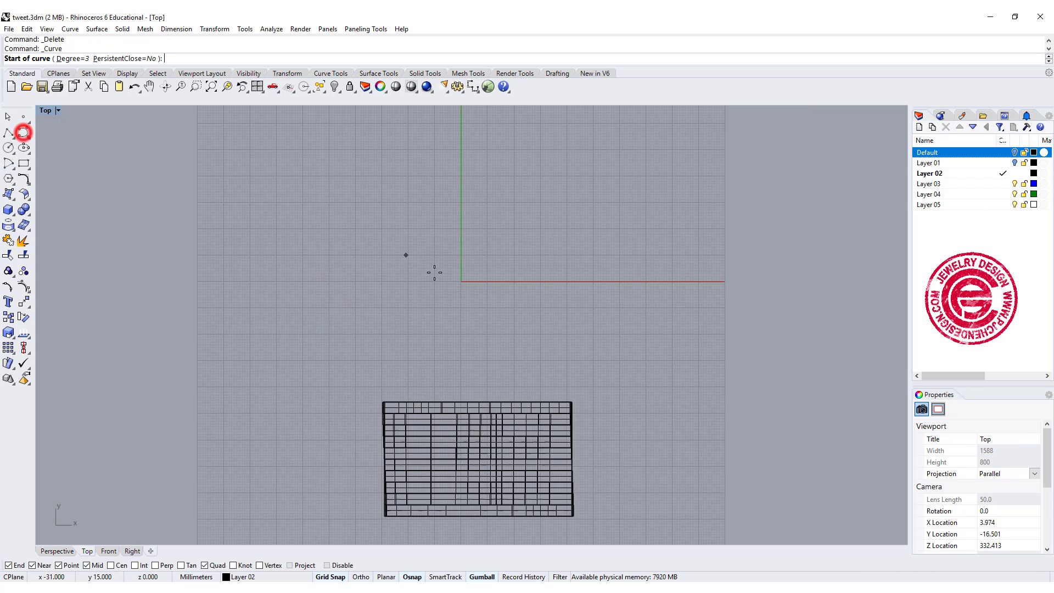
{"action": "scroll", "coordinate": [437, 276], "scroll_direction": "up", "scroll_amount": 4}
{"action": "left_click", "coordinate": [414, 239]}
{"action": "left_click", "coordinate": [469, 212]}
{"action": "left_click", "coordinate": [558, 228]}
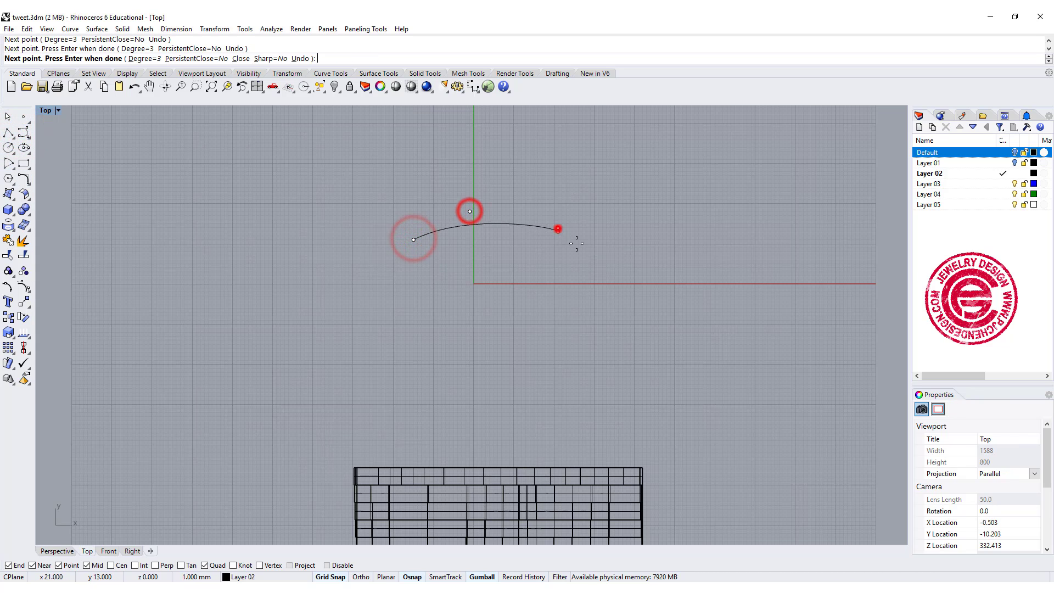
{"action": "left_click", "coordinate": [614, 304]}
{"action": "left_click", "coordinate": [582, 374]}
{"action": "left_click", "coordinate": [454, 380]}
{"action": "left_click", "coordinate": [434, 344]}
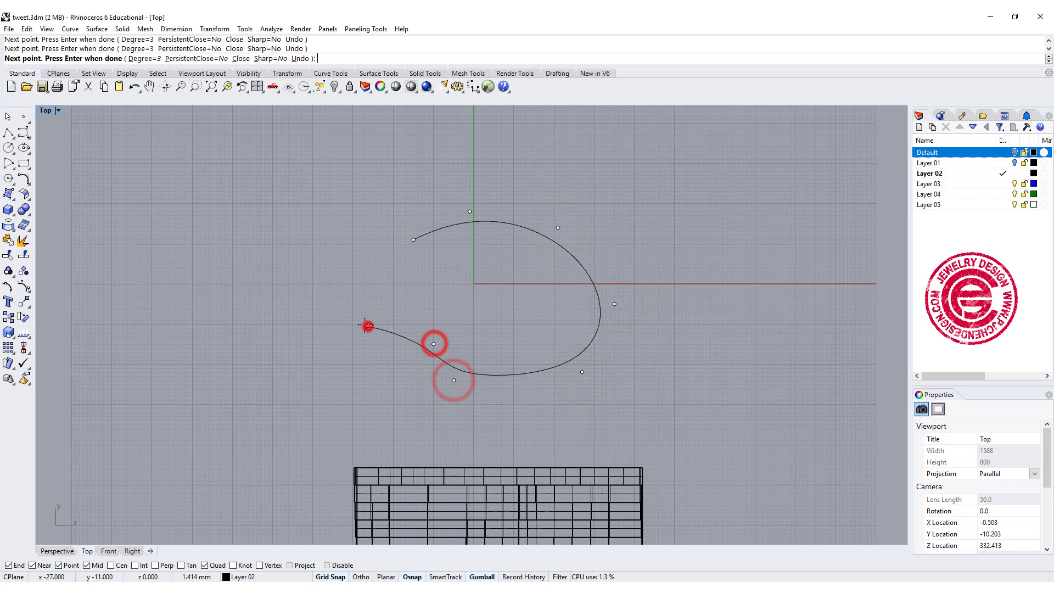
{"action": "left_click", "coordinate": [369, 324]}
{"action": "left_click", "coordinate": [369, 300]}
{"action": "left_click", "coordinate": [414, 240]}
Draw a second, larger closed freeform curve around the first.
{"action": "key", "text": "Return"}
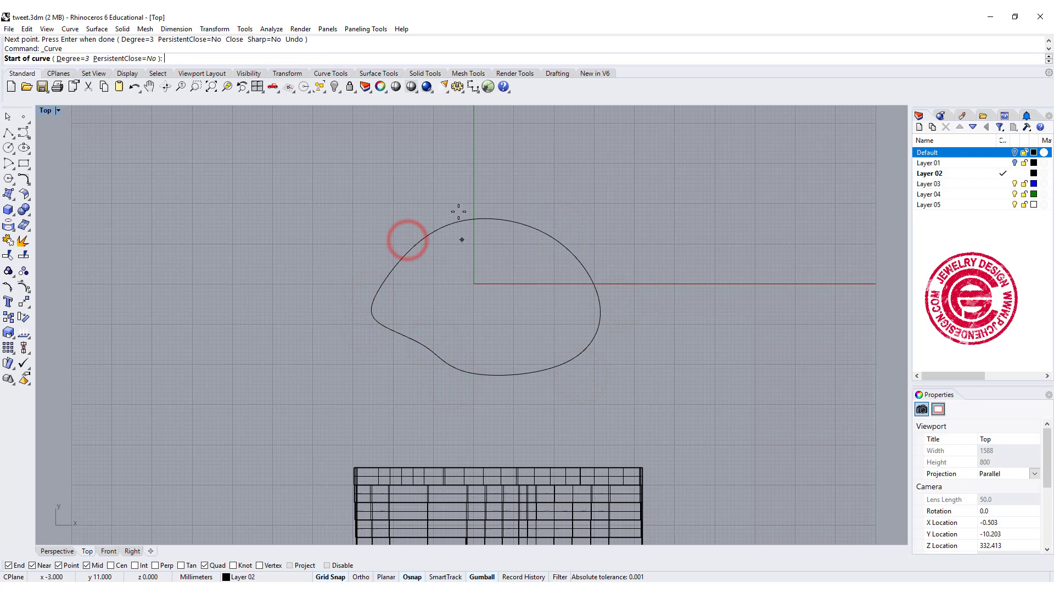
{"action": "left_click", "coordinate": [438, 191]}
{"action": "left_click", "coordinate": [386, 360]}
{"action": "left_click", "coordinate": [450, 423]}
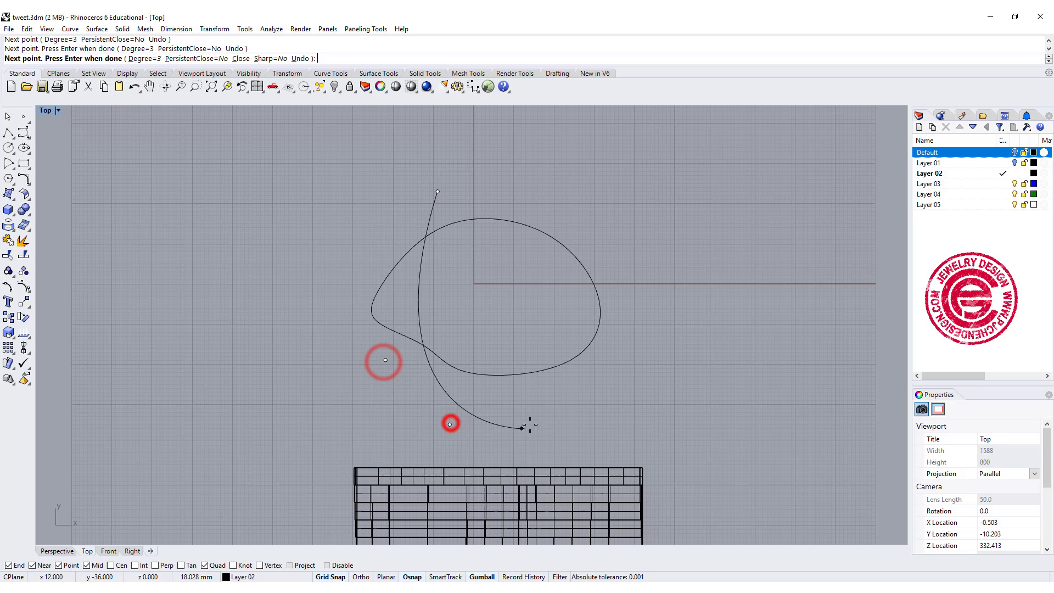
{"action": "left_click", "coordinate": [550, 424]}
{"action": "left_click", "coordinate": [582, 303]}
{"action": "left_click", "coordinate": [586, 215]}
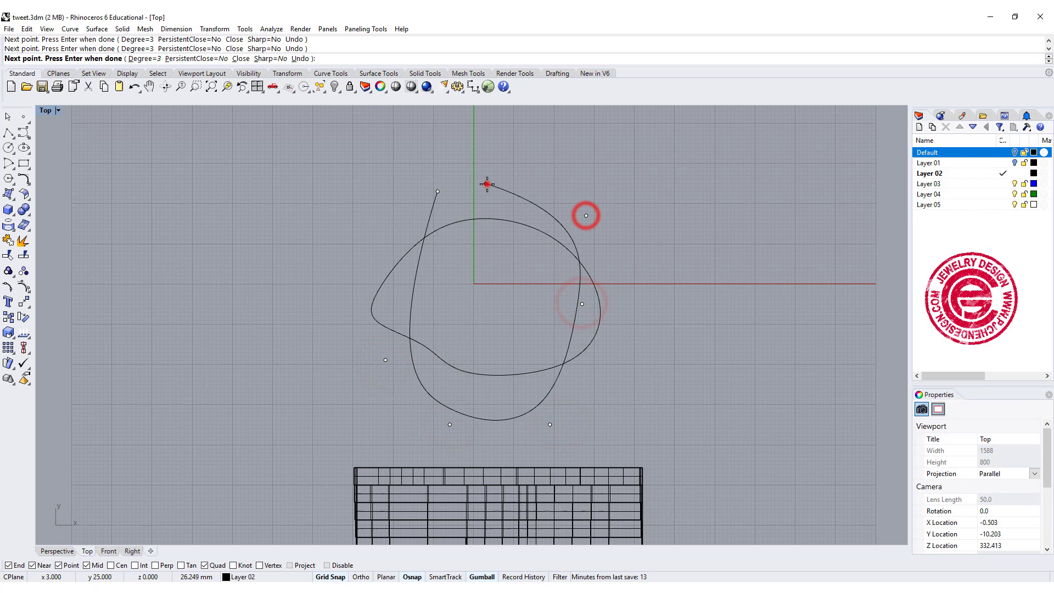
{"action": "left_click", "coordinate": [486, 184]}
{"action": "left_click", "coordinate": [438, 192]}
{"action": "scroll", "coordinate": [452, 258], "scroll_direction": "down", "scroll_amount": 2}
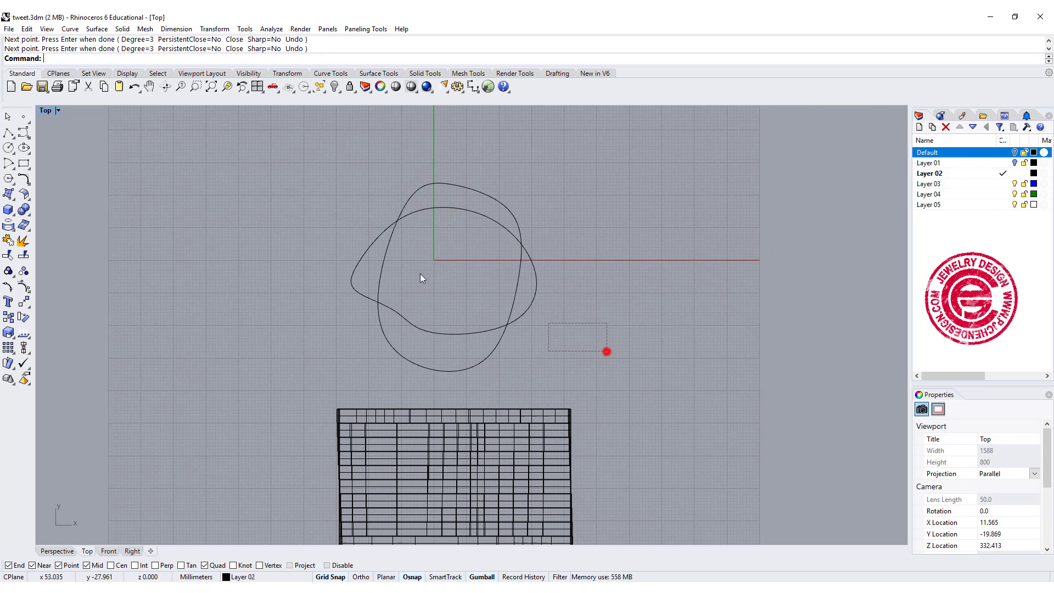
Window-select both closed curves and align them with Align Concentric.
{"action": "left_click_drag", "start_coordinate": [607, 351], "coordinate": [420, 278]}
{"action": "left_click", "coordinate": [22, 349]}
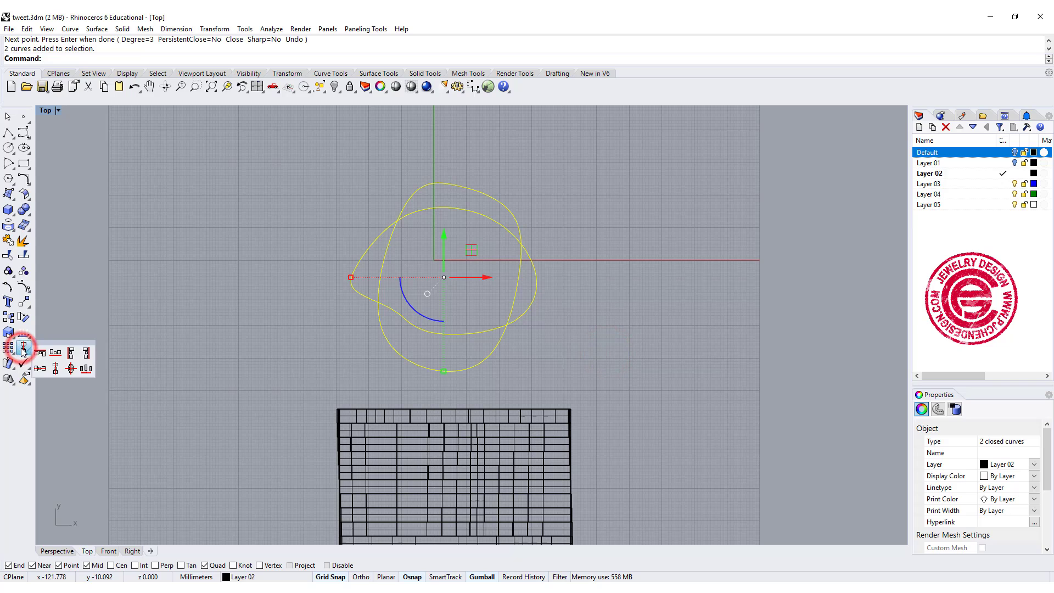
{"action": "left_click", "coordinate": [71, 370]}
{"action": "right_click", "coordinate": [69, 366]}
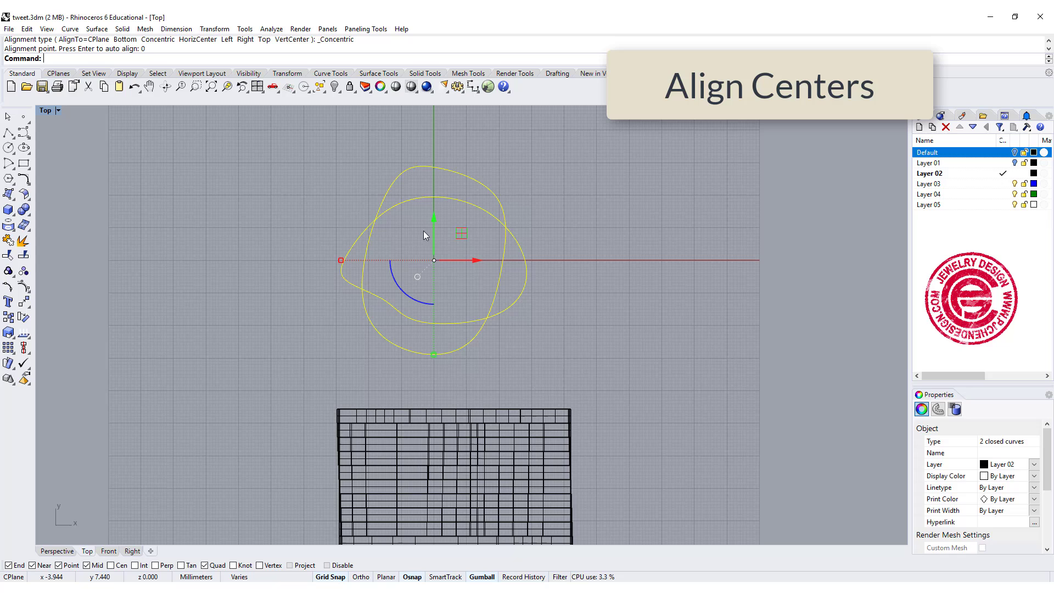
{"action": "left_click", "coordinate": [648, 312]}
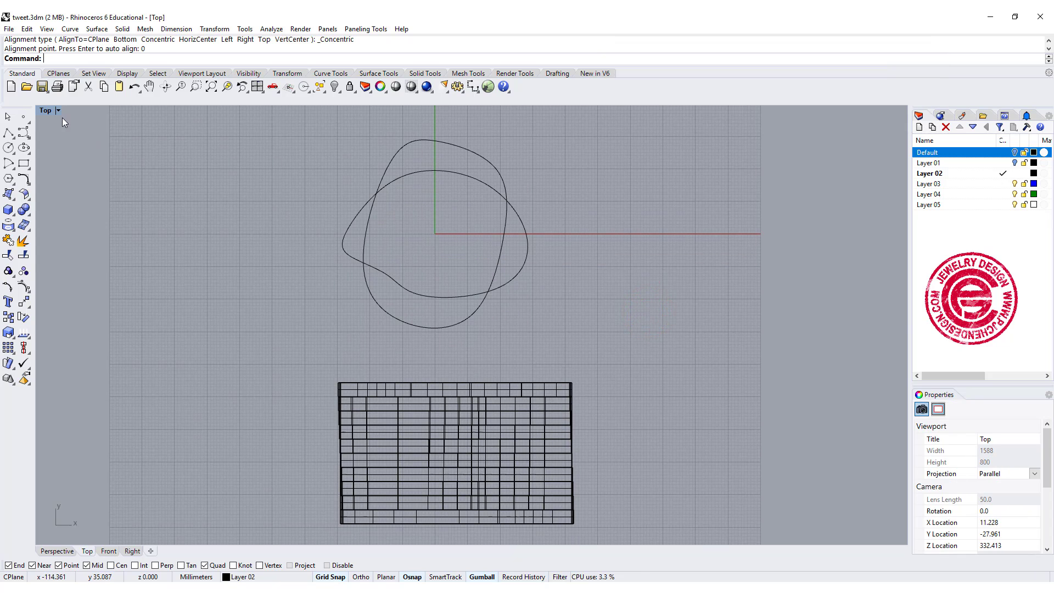
Lift the inner blob curve straight up above the other outline in the perspective view.
{"action": "double_click", "coordinate": [42, 109]}
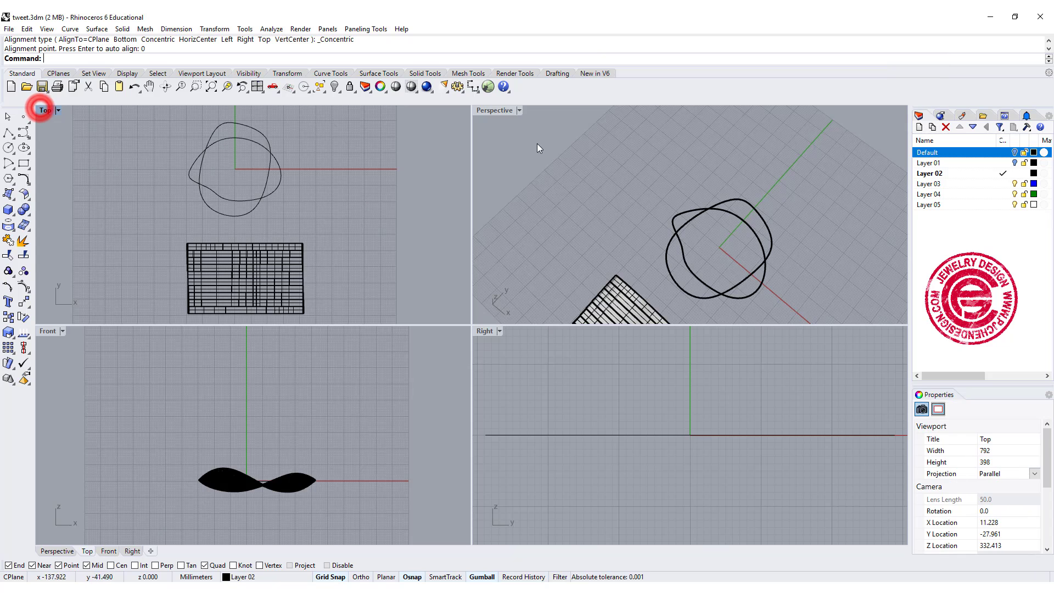
{"action": "double_click", "coordinate": [497, 110]}
{"action": "right_click_drag", "start_coordinate": [649, 418], "coordinate": [581, 355]}
{"action": "left_click", "coordinate": [558, 437]}
{"action": "right_click_drag", "start_coordinate": [558, 437], "coordinate": [528, 352]}
{"action": "left_click_drag", "start_coordinate": [527, 348], "coordinate": [538, 206]}
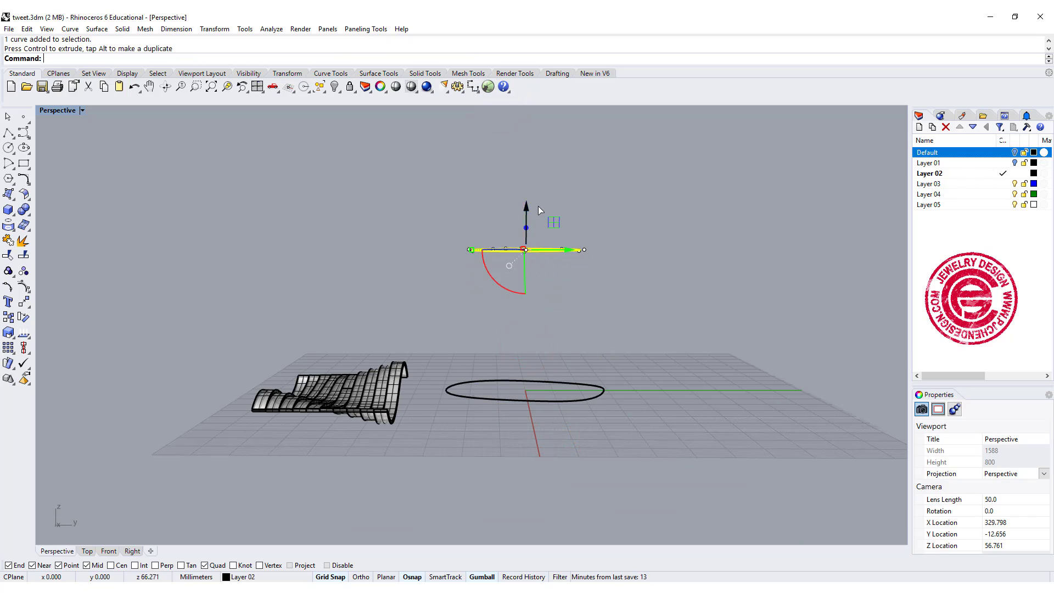
{"action": "left_click", "coordinate": [631, 280]}
{"action": "right_click_drag", "start_coordinate": [632, 280], "coordinate": [612, 320]}
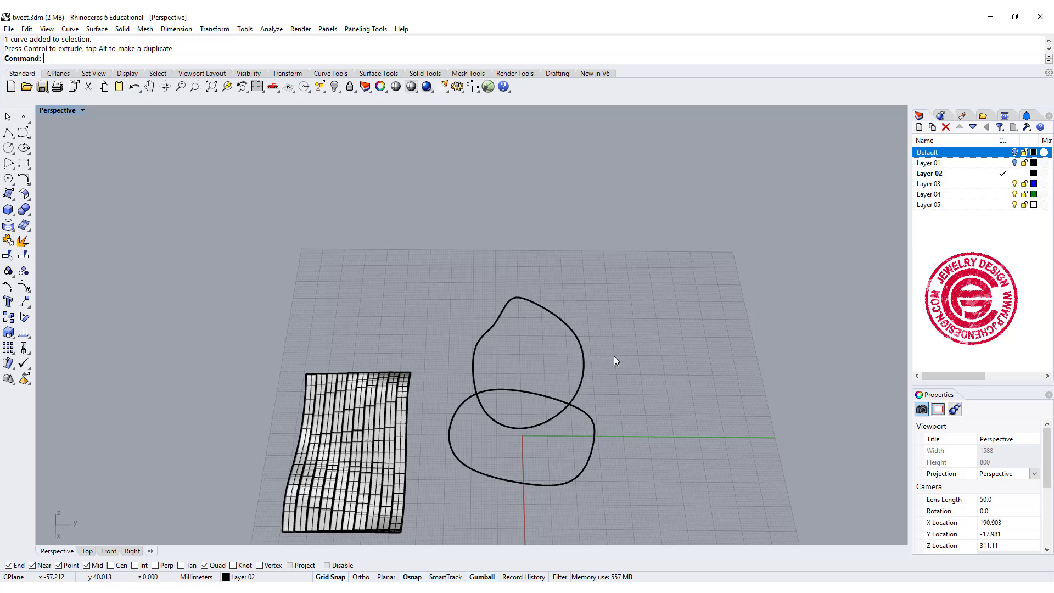
{"action": "right_click_drag", "start_coordinate": [614, 356], "coordinate": [522, 255]}
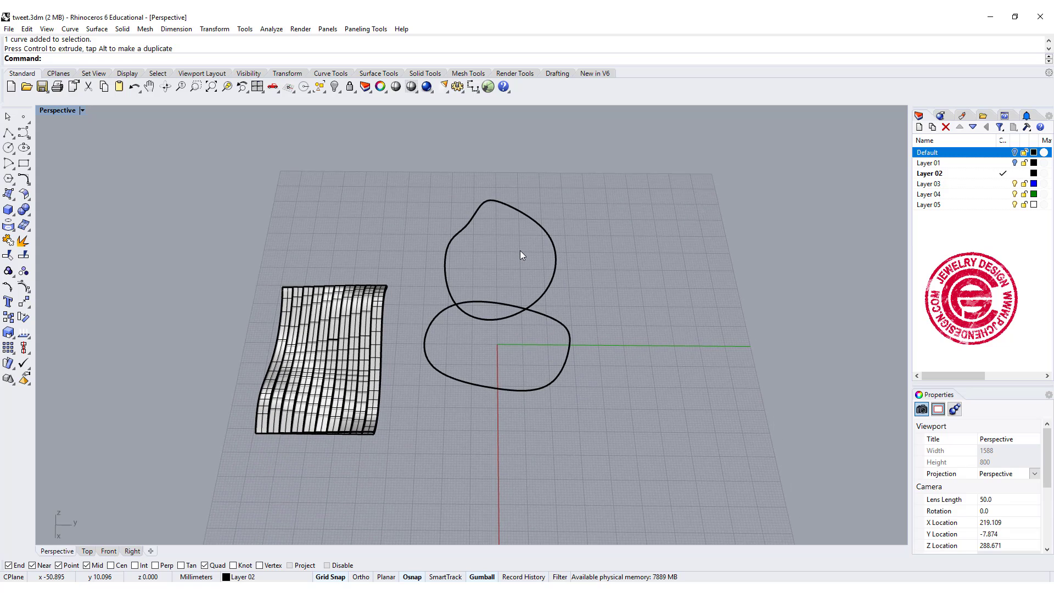
Generate eight in-between curves from the lower to the upper outline, with seams aligned.
{"action": "key", "text": "Return"}
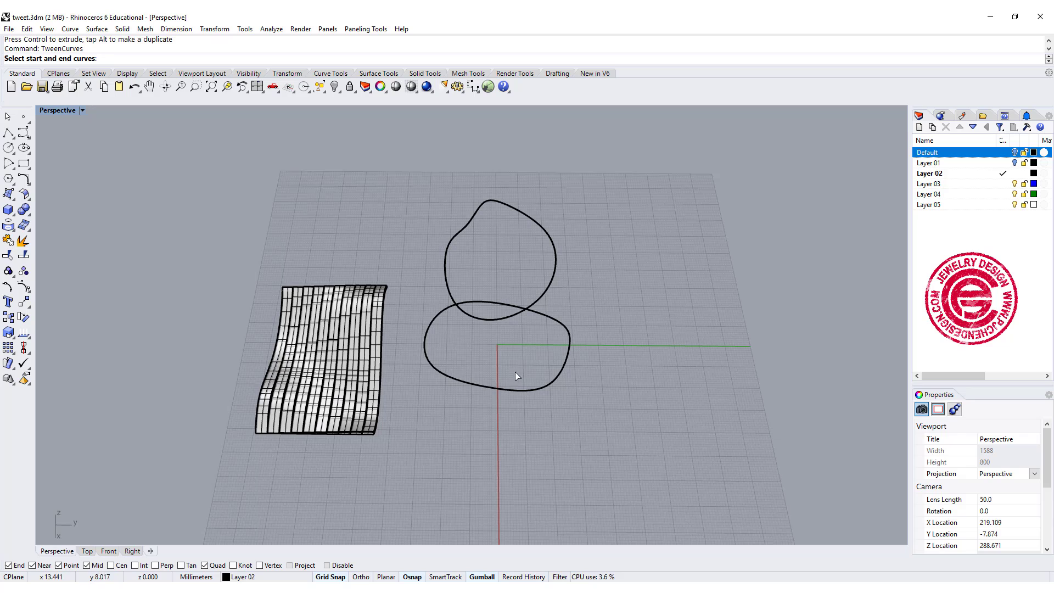
{"action": "left_click", "coordinate": [525, 392]}
{"action": "left_click", "coordinate": [513, 313]}
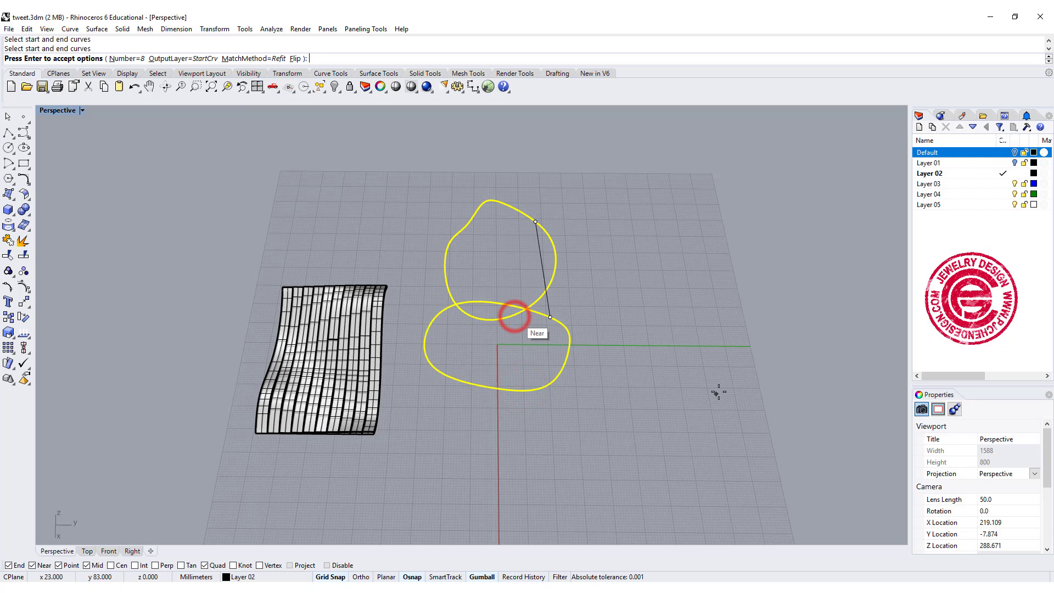
{"action": "right_click_drag", "start_coordinate": [718, 389], "coordinate": [491, 362]}
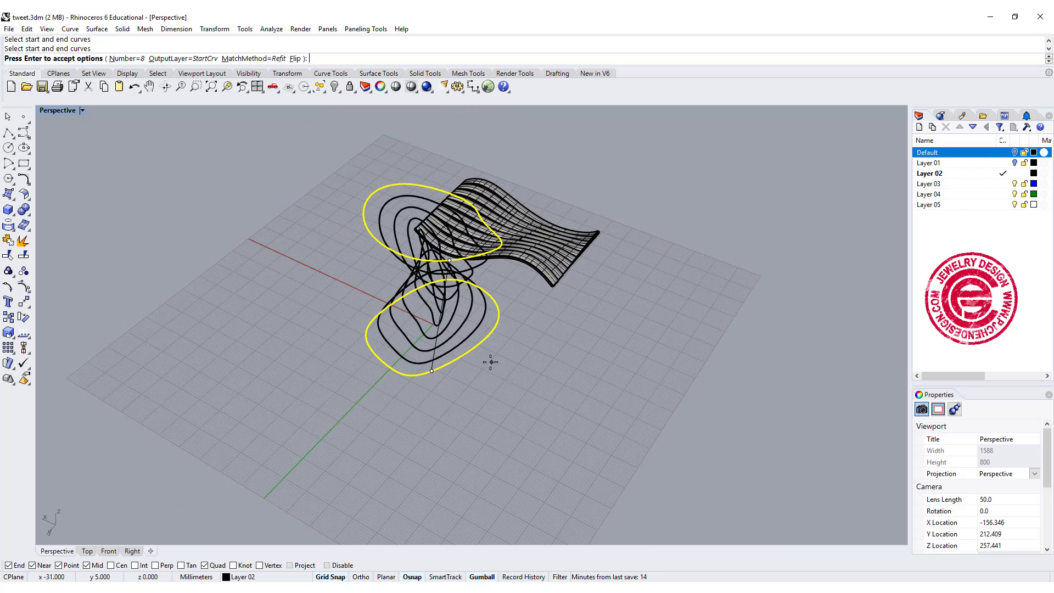
{"action": "left_click", "coordinate": [437, 375]}
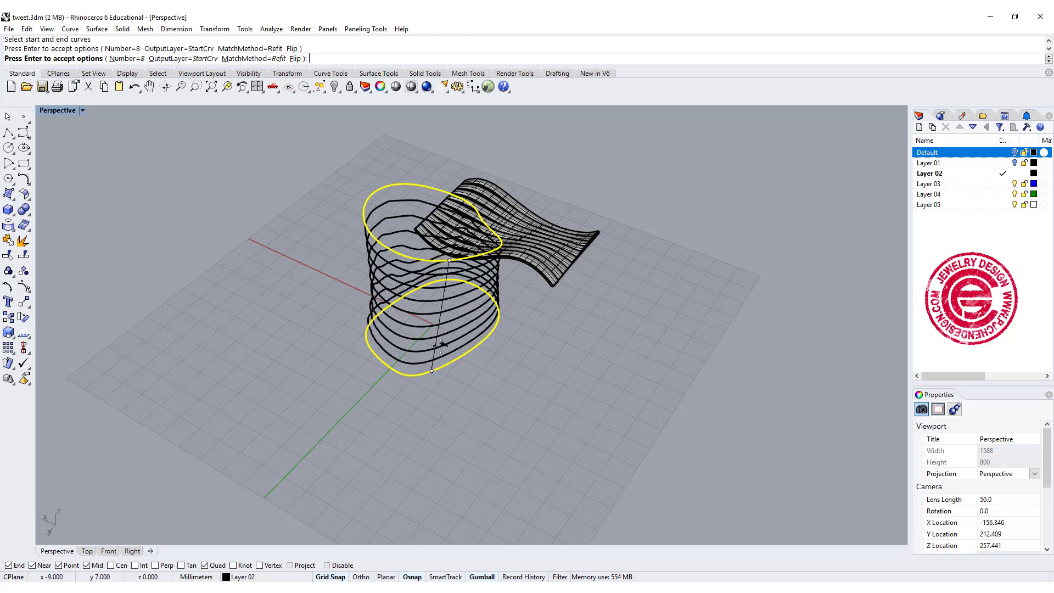
{"action": "right_click_drag", "start_coordinate": [458, 360], "coordinate": [757, 393]}
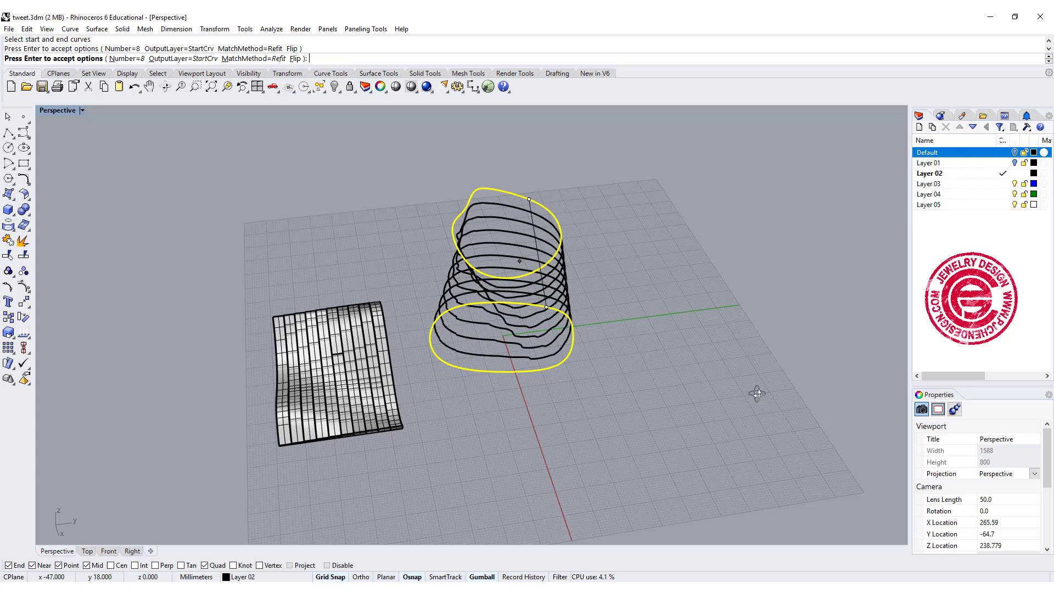
{"action": "right_click", "coordinate": [529, 205]}
Window-select the ten stacked floor curves.
{"action": "right_click_drag", "start_coordinate": [530, 205], "coordinate": [561, 301]}
{"action": "left_click_drag", "start_coordinate": [471, 127], "coordinate": [472, 129]}
{"action": "left_click", "coordinate": [608, 328]}
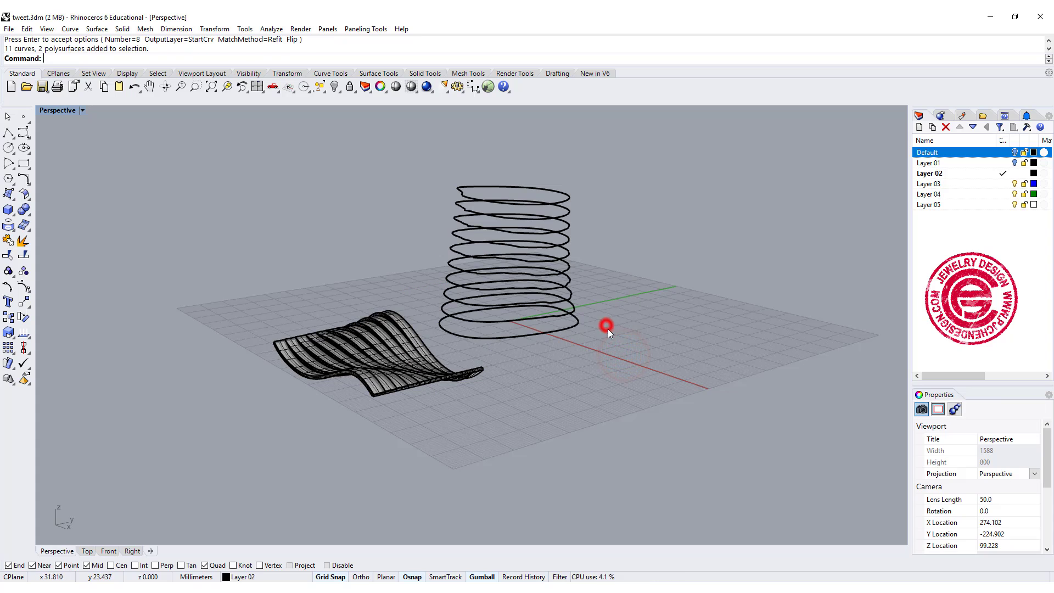
{"action": "left_click_drag", "start_coordinate": [623, 338], "coordinate": [501, 178]}
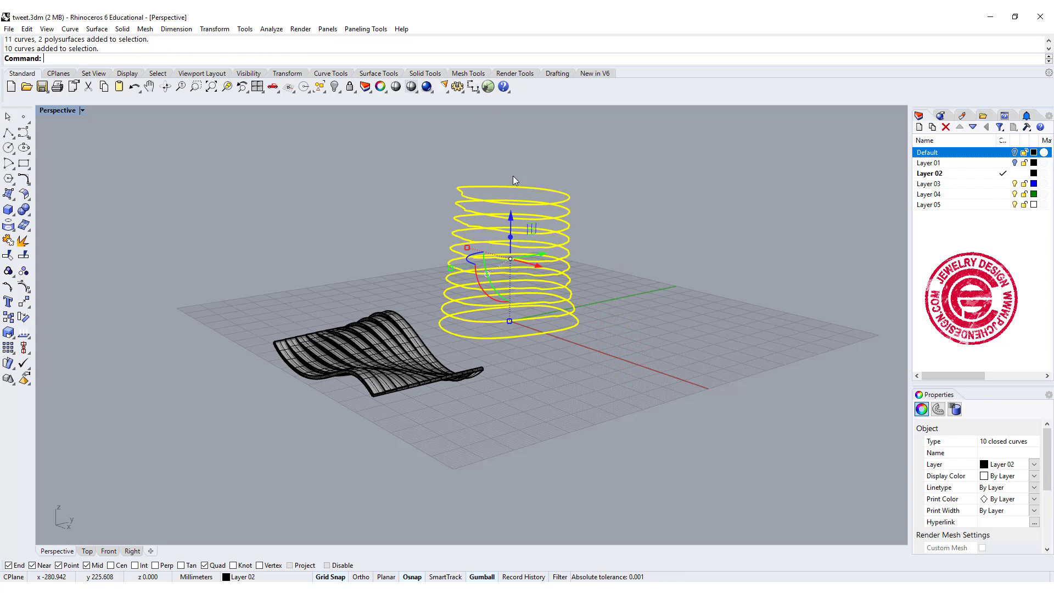
Extrude the ten floor curves straight up into solid slabs with Extrude Planar Curve > Straight.
{"action": "left_click", "coordinate": [122, 29]}
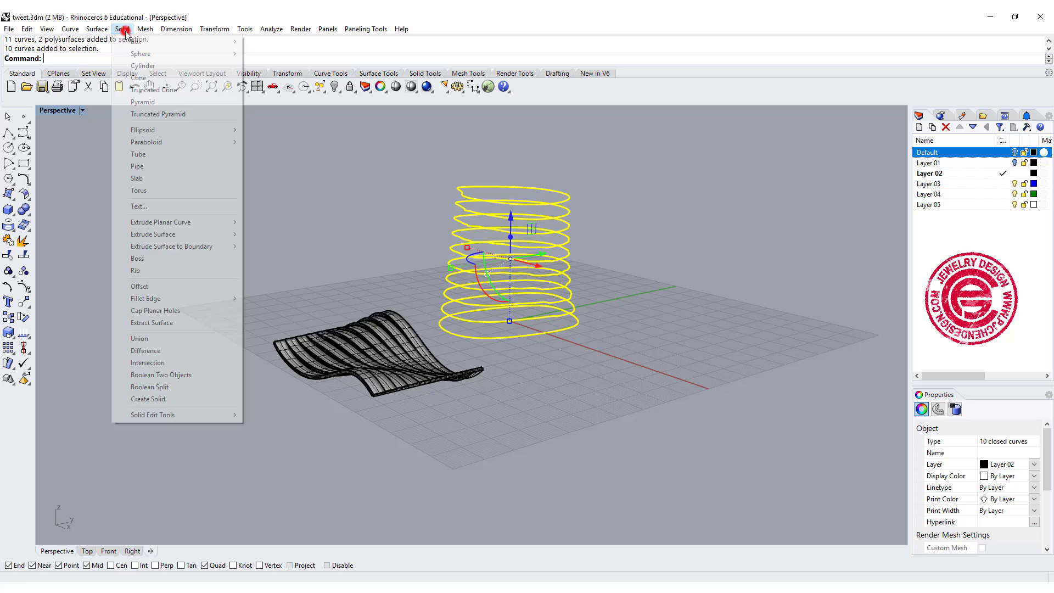
{"action": "mouse_move", "coordinate": [176, 225]}
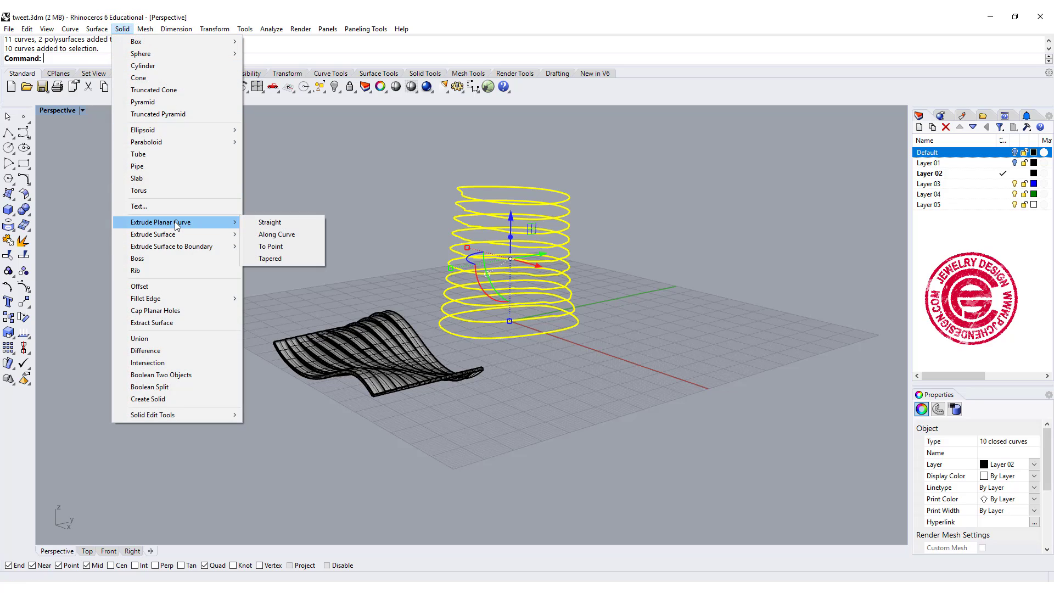
{"action": "left_click", "coordinate": [291, 223]}
{"action": "scroll", "coordinate": [680, 379], "scroll_direction": "up", "scroll_amount": 2}
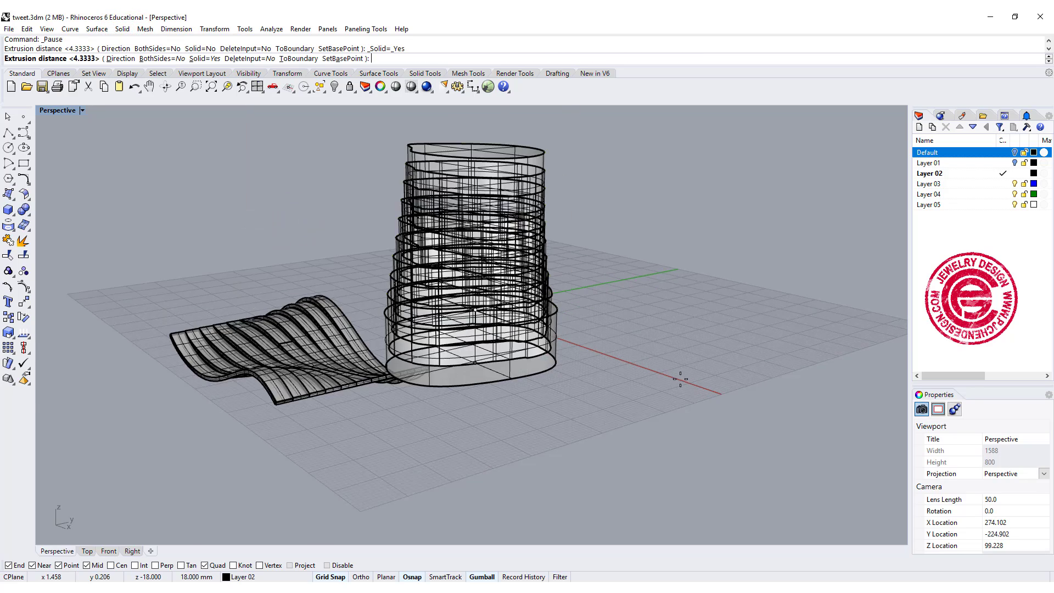
{"action": "scroll", "coordinate": [565, 324], "scroll_direction": "up", "scroll_amount": 4}
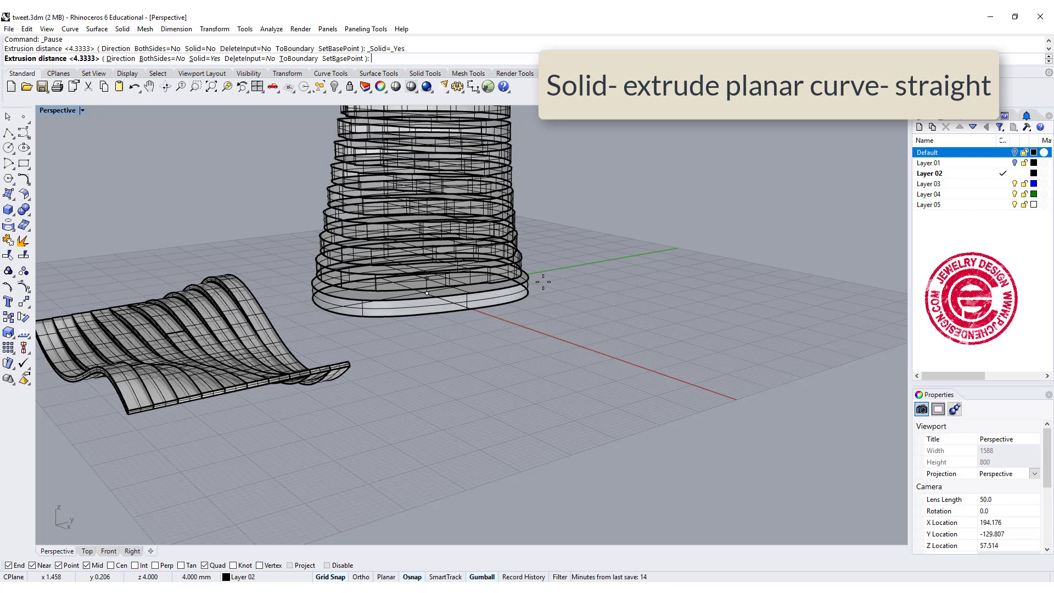
{"action": "left_click", "coordinate": [544, 282]}
{"action": "scroll", "coordinate": [539, 261], "scroll_direction": "down", "scroll_amount": 4}
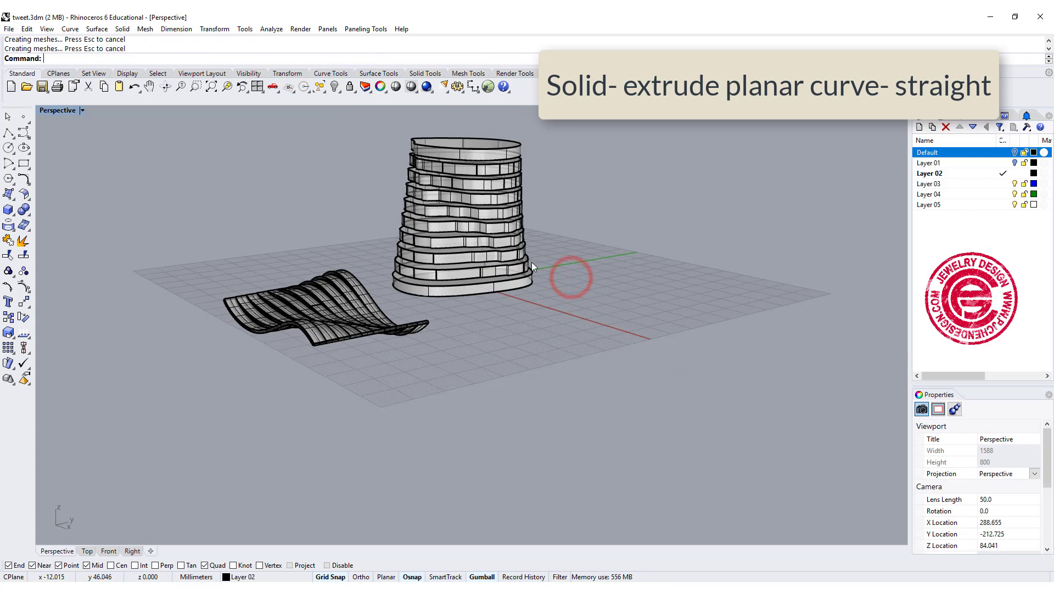
{"action": "right_click_drag", "start_coordinate": [539, 225], "coordinate": [603, 349]}
{"action": "scroll", "coordinate": [494, 315], "scroll_direction": "up", "scroll_amount": 3}
Twist the tower's curves and slabs about a vertical axis, setting the angle with two Top-view points.
{"action": "left_click_drag", "start_coordinate": [651, 433], "coordinate": [383, 227]}
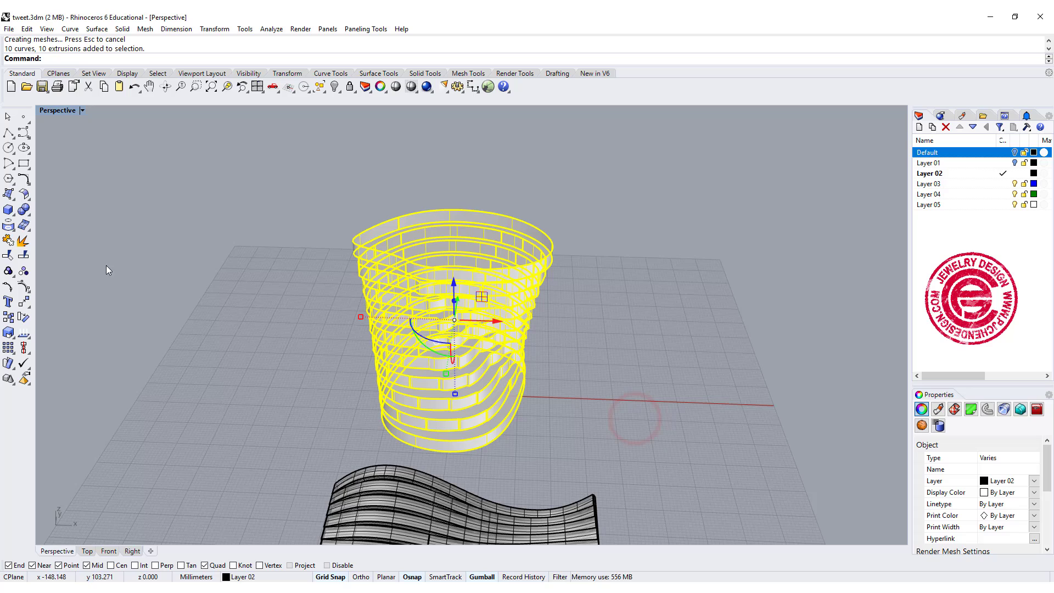
{"action": "left_click", "coordinate": [27, 303]}
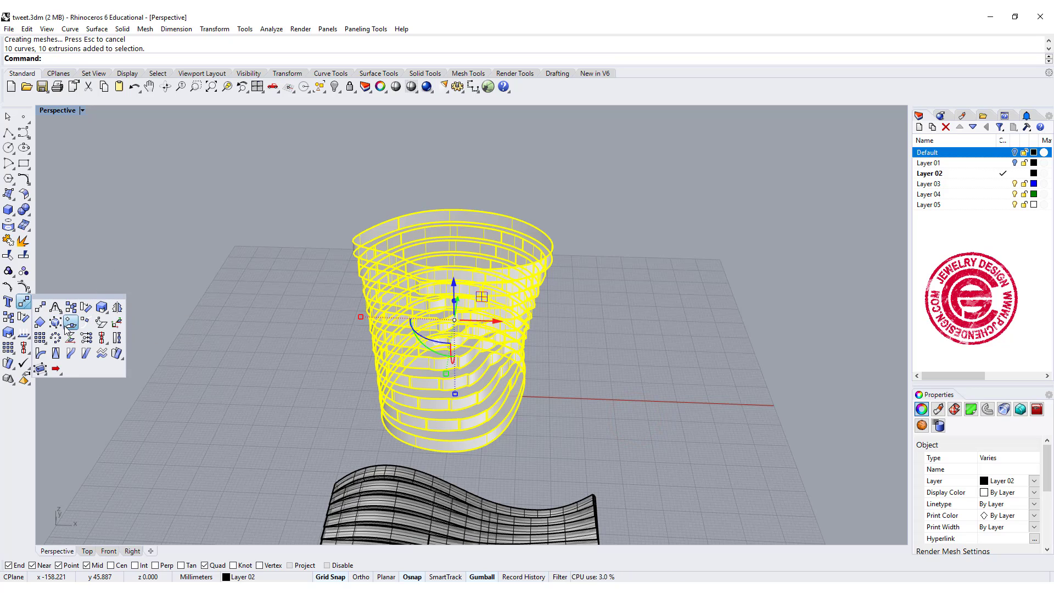
{"action": "left_click", "coordinate": [118, 337]}
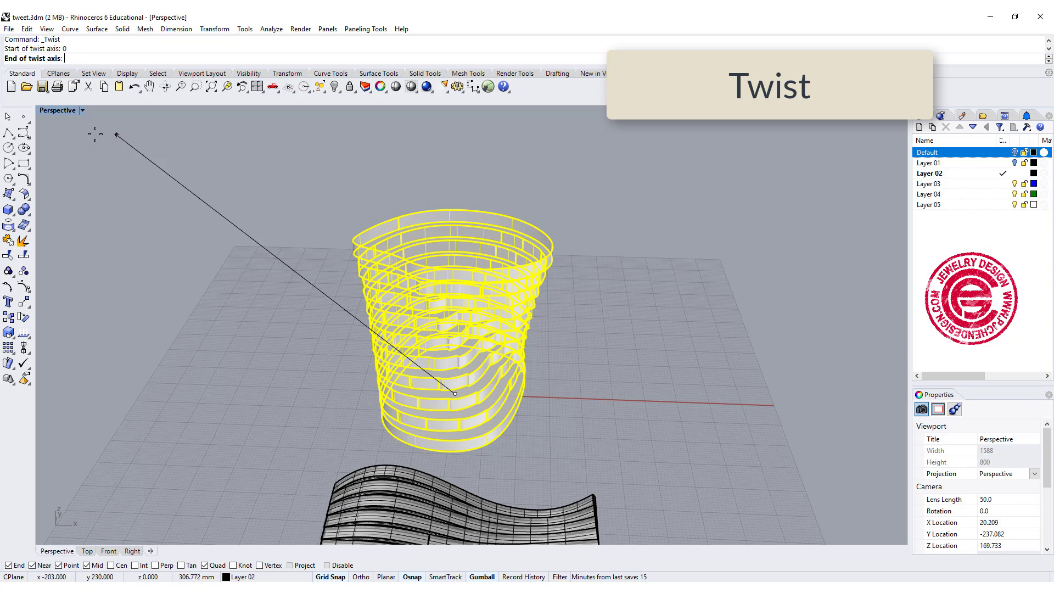
{"action": "double_click", "coordinate": [52, 110]}
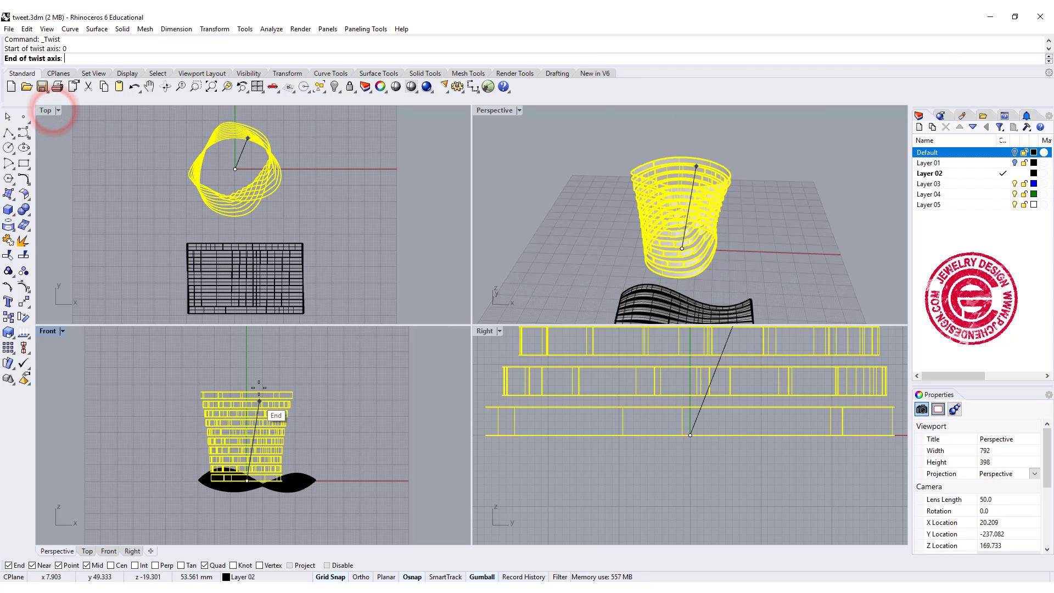
{"action": "left_click", "coordinate": [248, 375]}
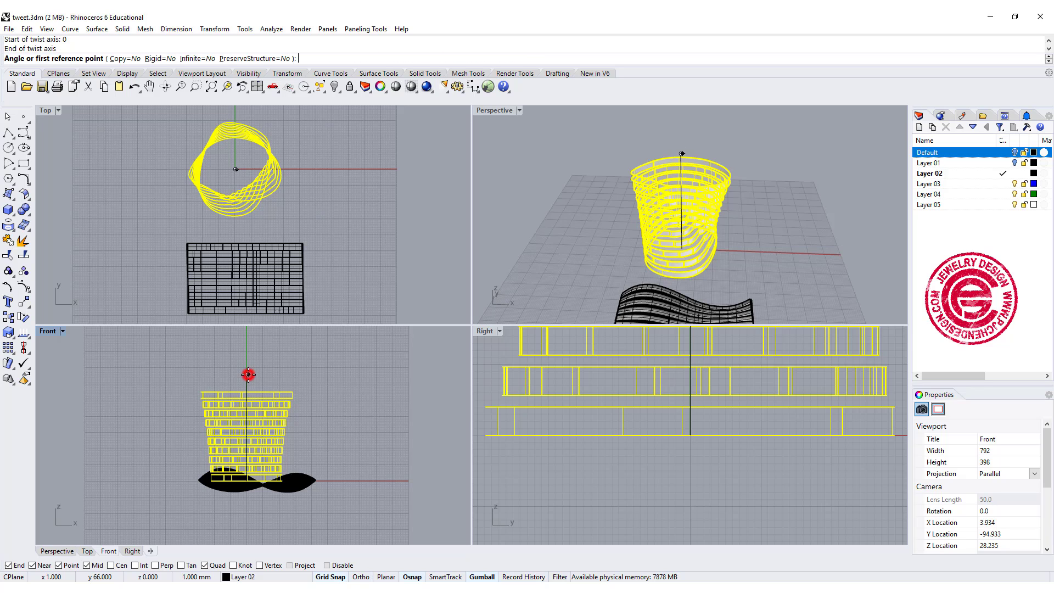
{"action": "left_click", "coordinate": [318, 178]}
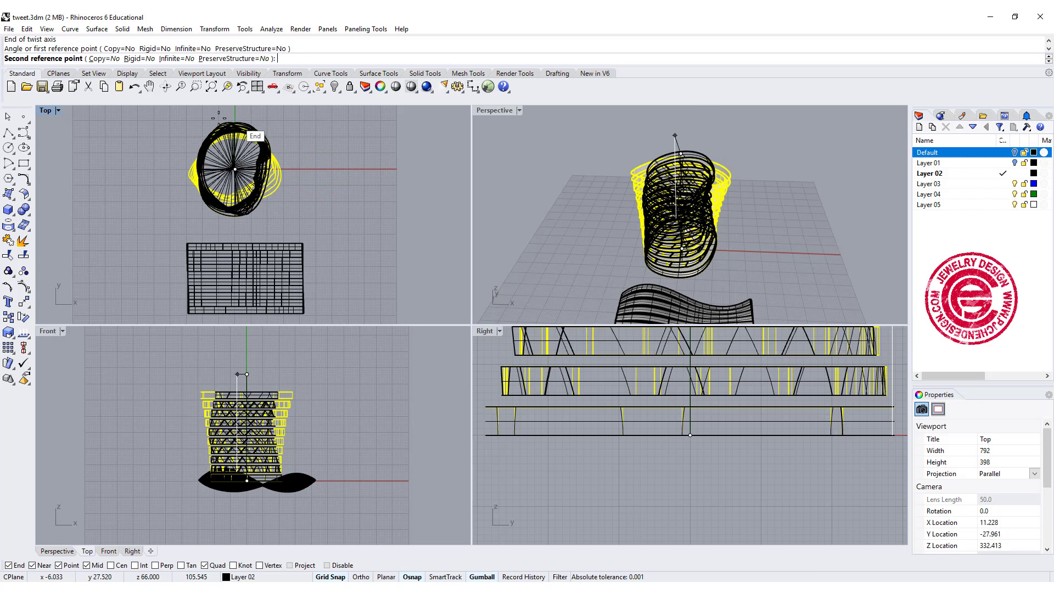
{"action": "left_click", "coordinate": [122, 170]}
{"action": "left_click", "coordinate": [774, 256]}
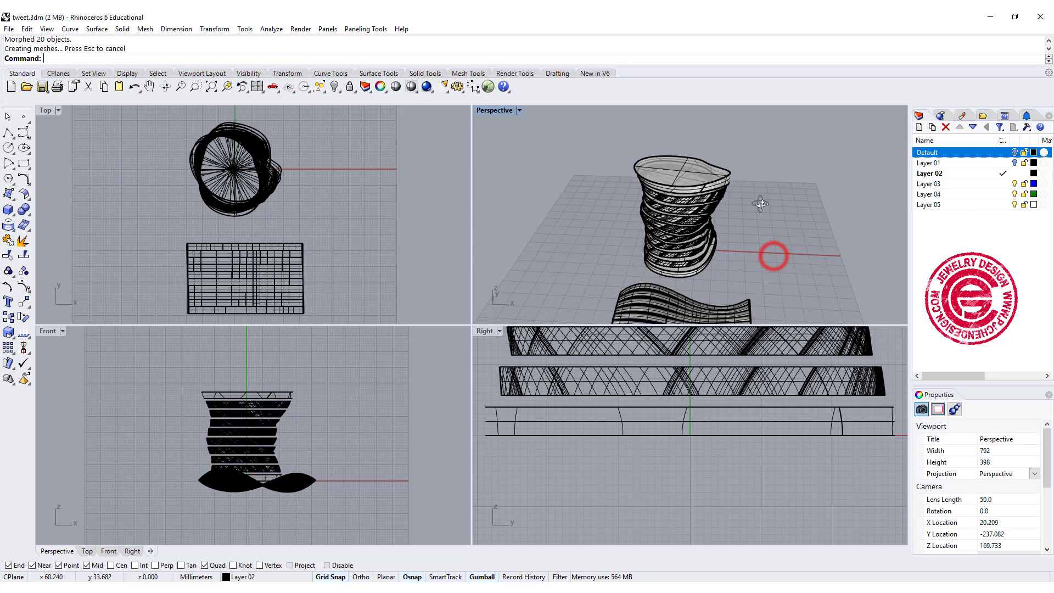
Select all polysurfaces except the wave wall strips and move the twisted tower left.
{"action": "right_click_drag", "start_coordinate": [760, 203], "coordinate": [577, 205]}
{"action": "scroll", "coordinate": [724, 222], "scroll_direction": "up", "scroll_amount": 3}
{"action": "scroll", "coordinate": [724, 219], "scroll_direction": "up", "scroll_amount": 3}
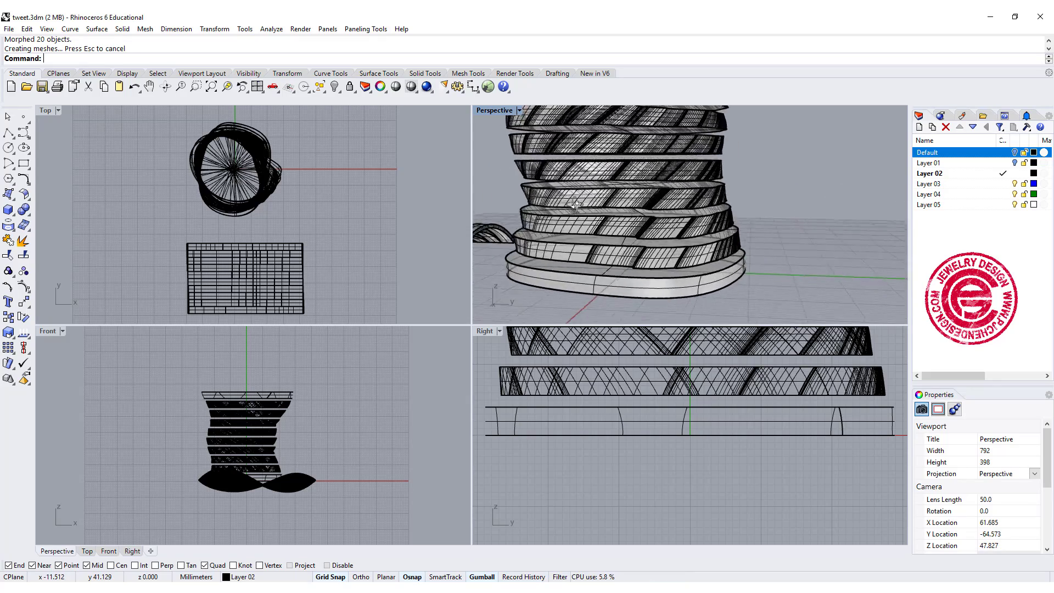
{"action": "scroll", "coordinate": [577, 205], "scroll_direction": "down", "scroll_amount": 10}
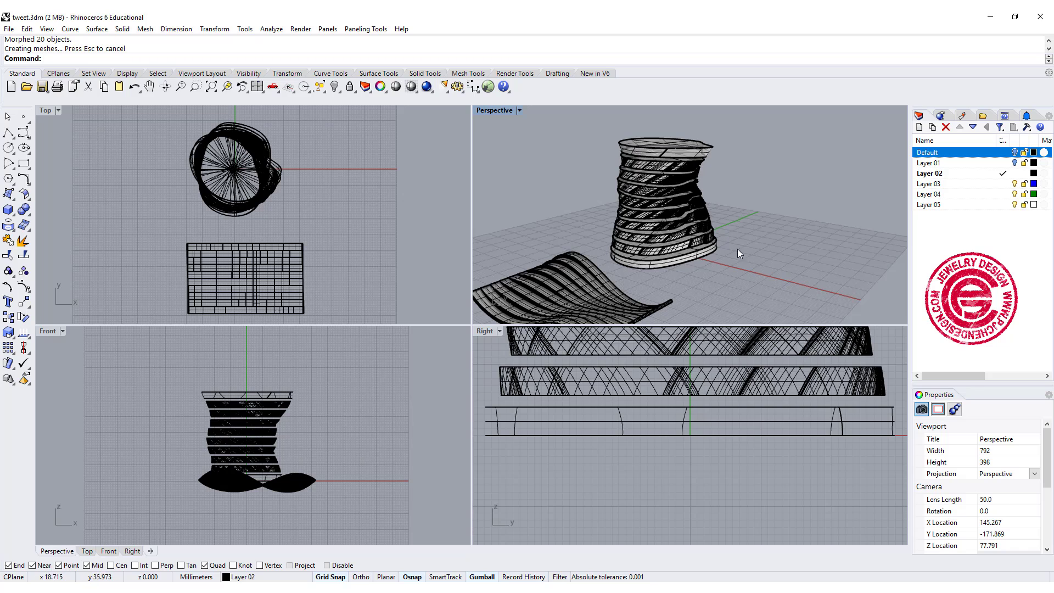
{"action": "left_click", "coordinate": [325, 91]}
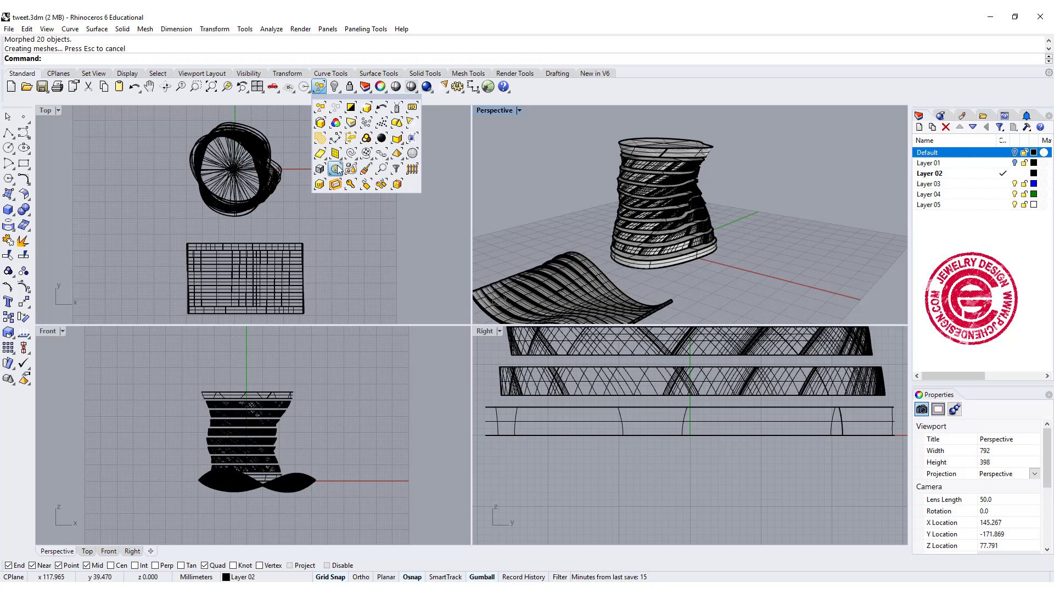
{"action": "left_click", "coordinate": [397, 138]}
{"action": "scroll", "coordinate": [345, 266], "scroll_direction": "down", "scroll_amount": 3}
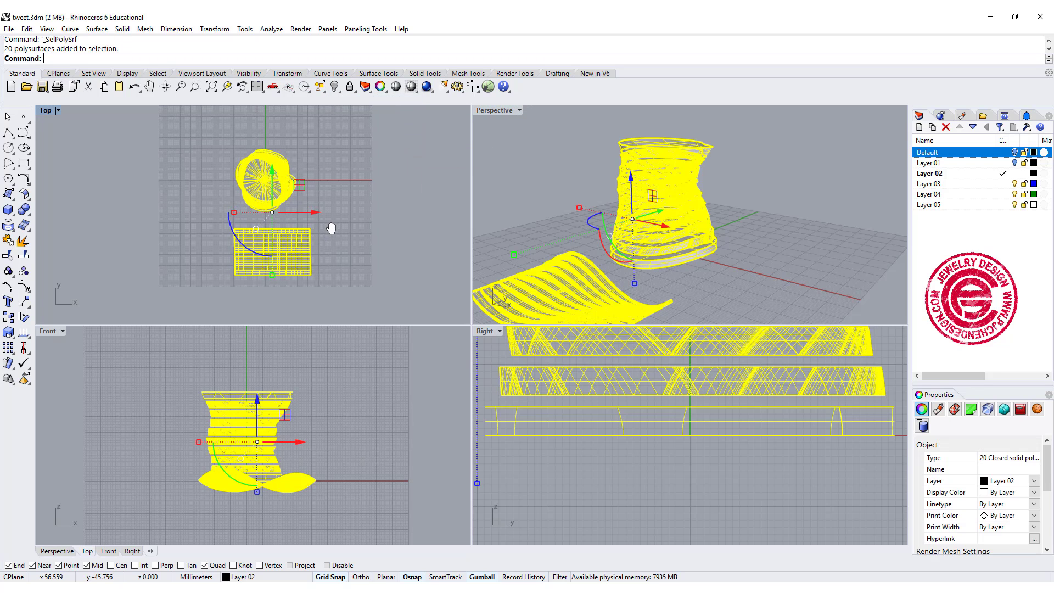
{"action": "left_click_drag", "start_coordinate": [347, 290], "coordinate": [195, 213], "text": "ctrl"}
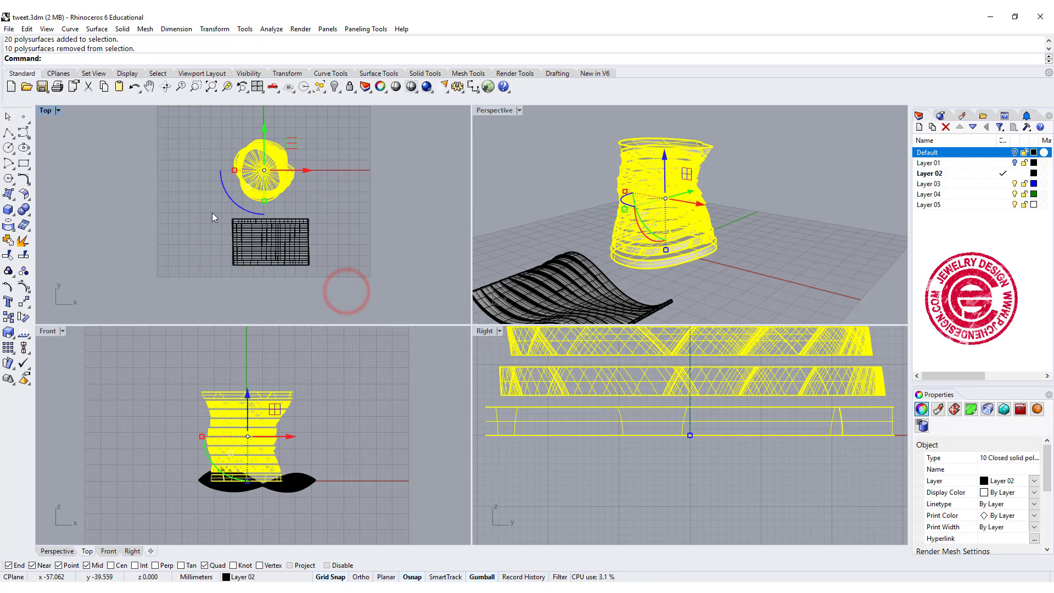
{"action": "left_click_drag", "start_coordinate": [307, 170], "coordinate": [230, 173]}
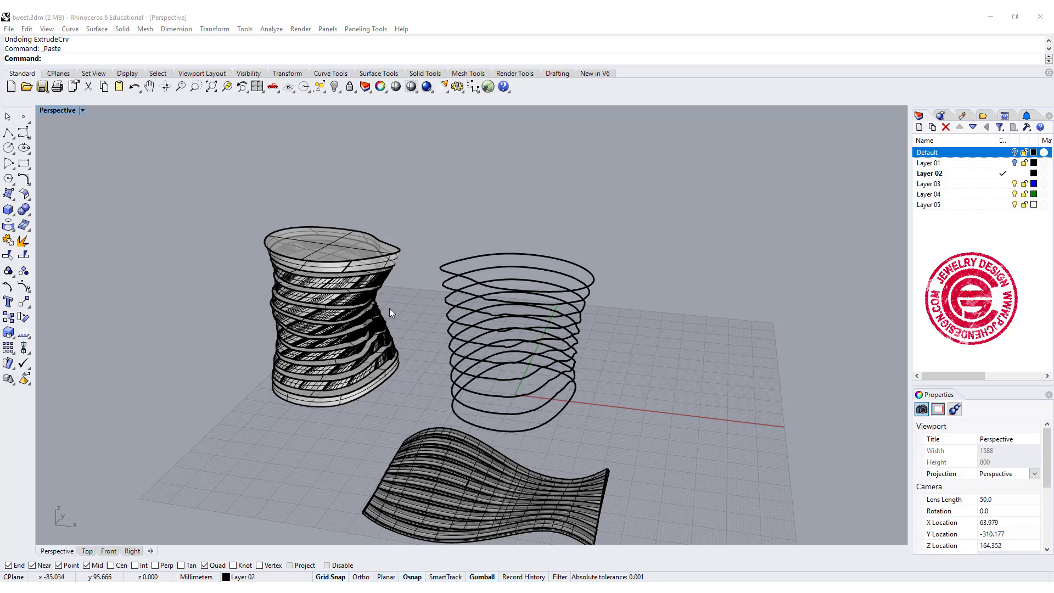
Window-select the ten untwisted floor curves and orbit to a near top-down view.
{"action": "right_click_drag", "start_coordinate": [443, 328], "coordinate": [602, 414]}
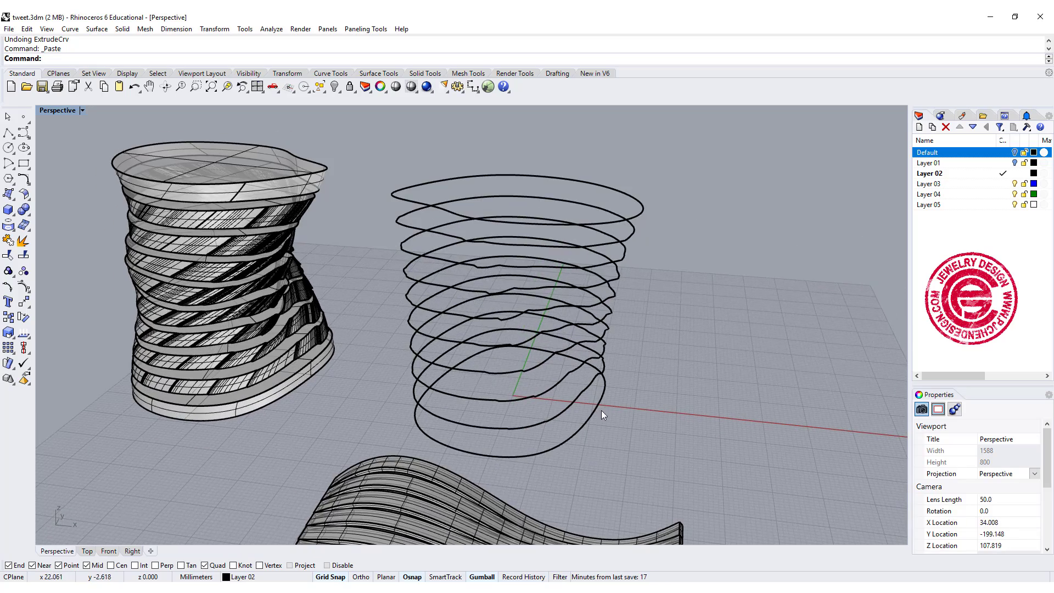
{"action": "left_click_drag", "start_coordinate": [618, 421], "coordinate": [575, 299]}
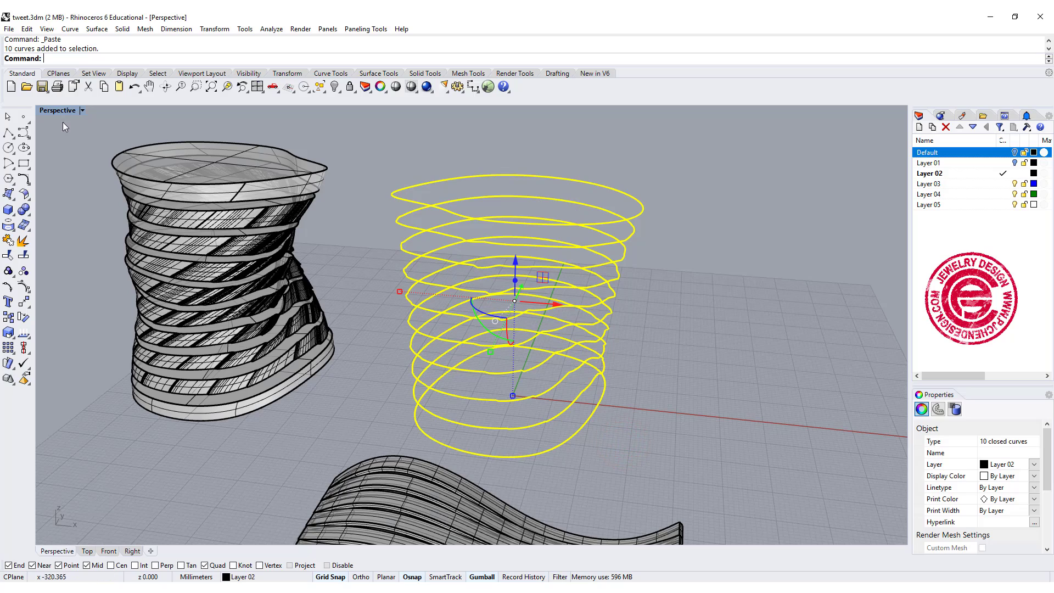
{"action": "right_click_drag", "start_coordinate": [558, 215], "coordinate": [526, 306]}
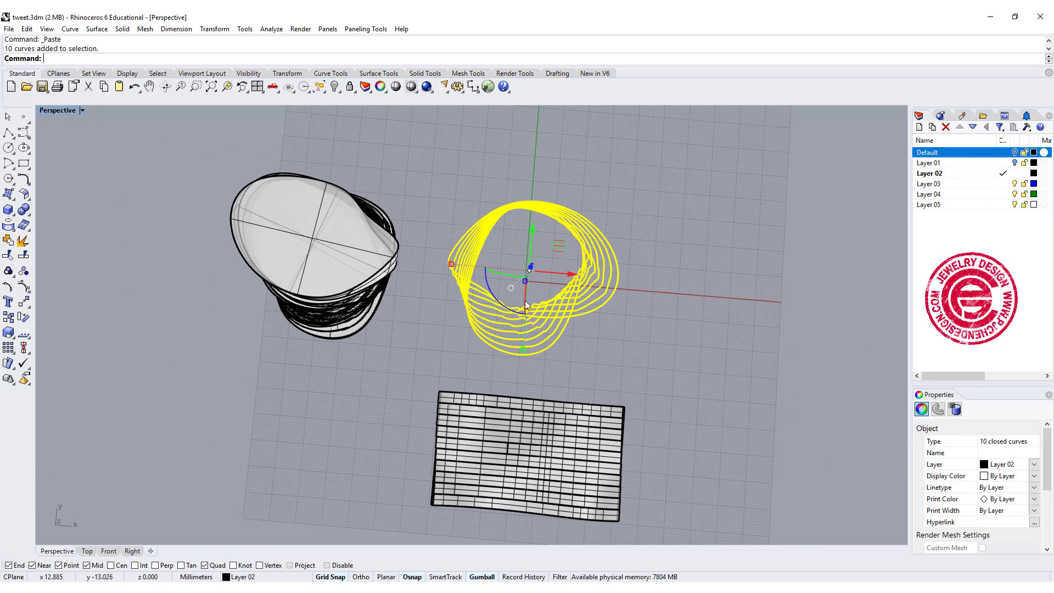
{"action": "left_click", "coordinate": [26, 300]}
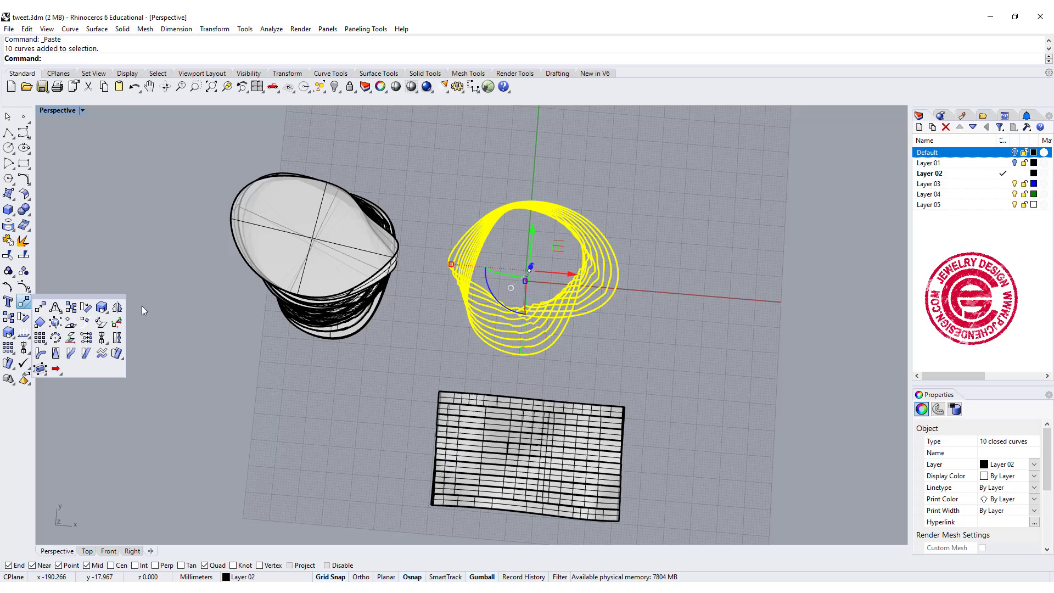
Twist the ten curves about an axis rising from 0, angle set by two Top-view points.
{"action": "left_click", "coordinate": [117, 338]}
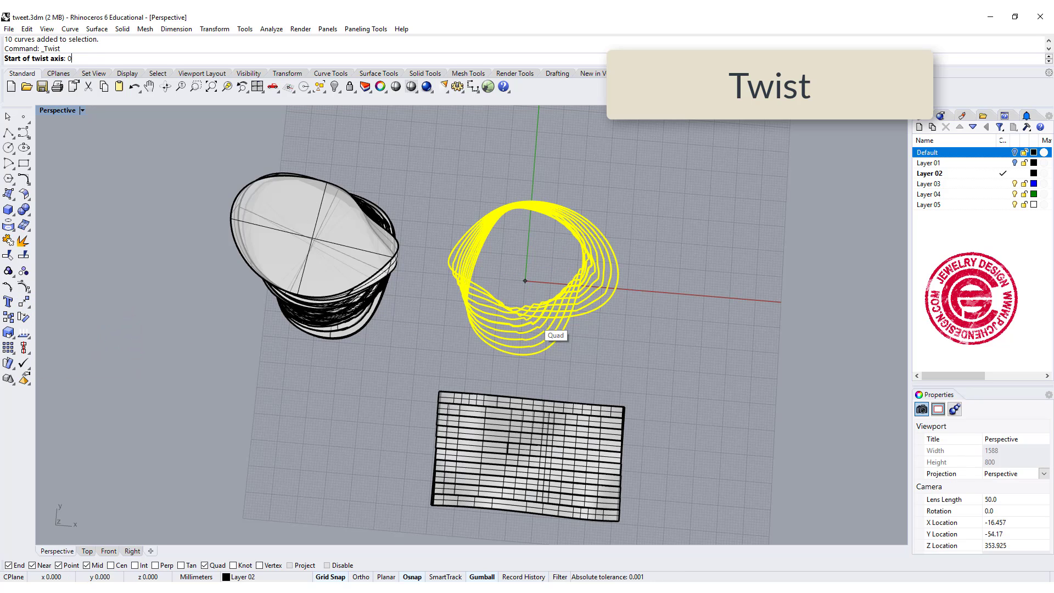
{"action": "type", "text": "0"}
{"action": "key", "text": "Return"}
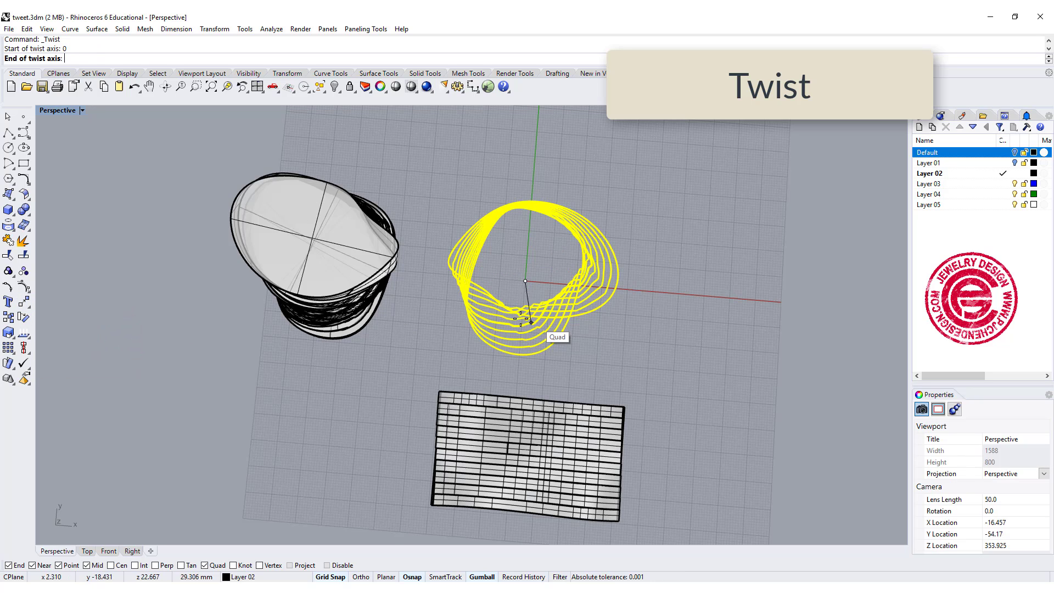
{"action": "double_click", "coordinate": [57, 110]}
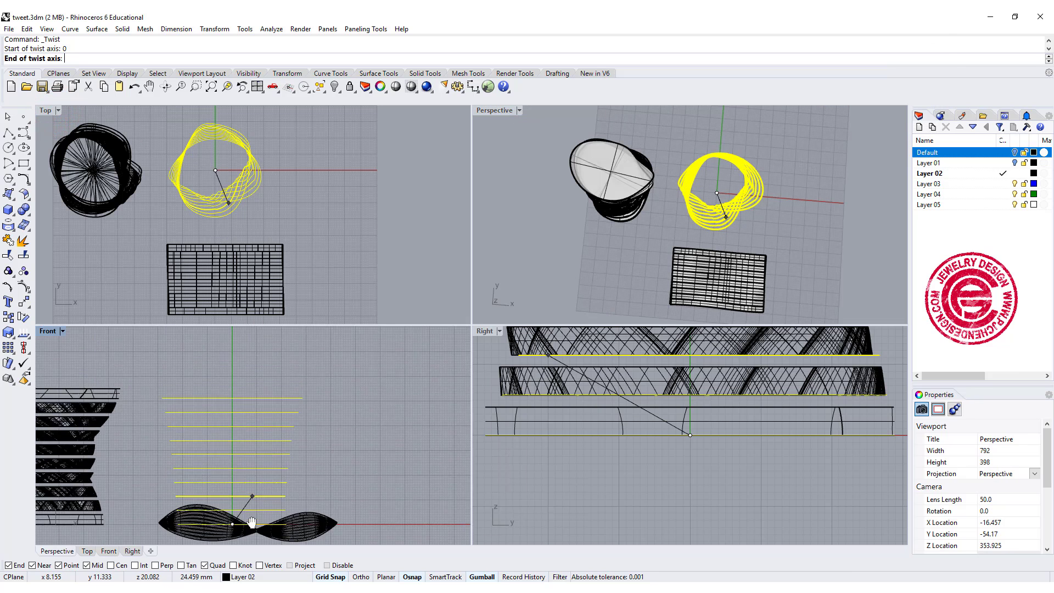
{"action": "right_click_drag", "start_coordinate": [252, 521], "coordinate": [248, 551]}
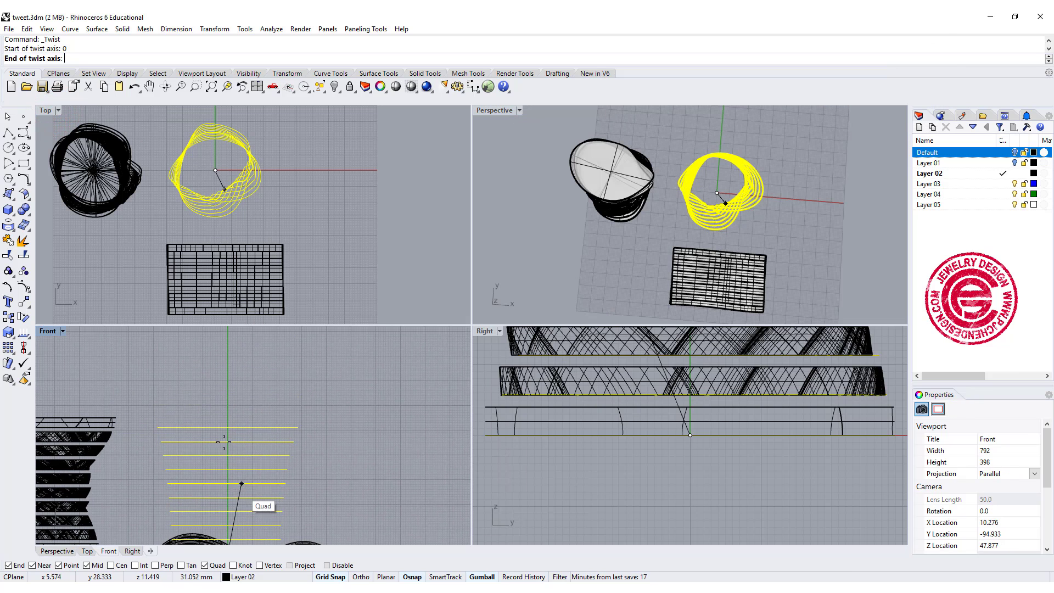
{"action": "left_click", "coordinate": [227, 401]}
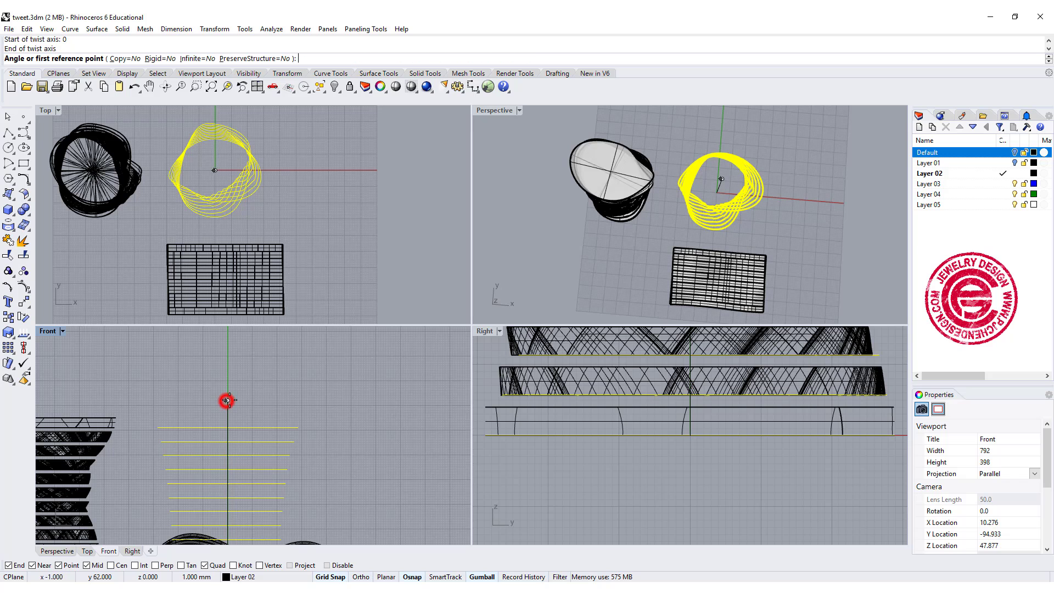
{"action": "left_click", "coordinate": [292, 169]}
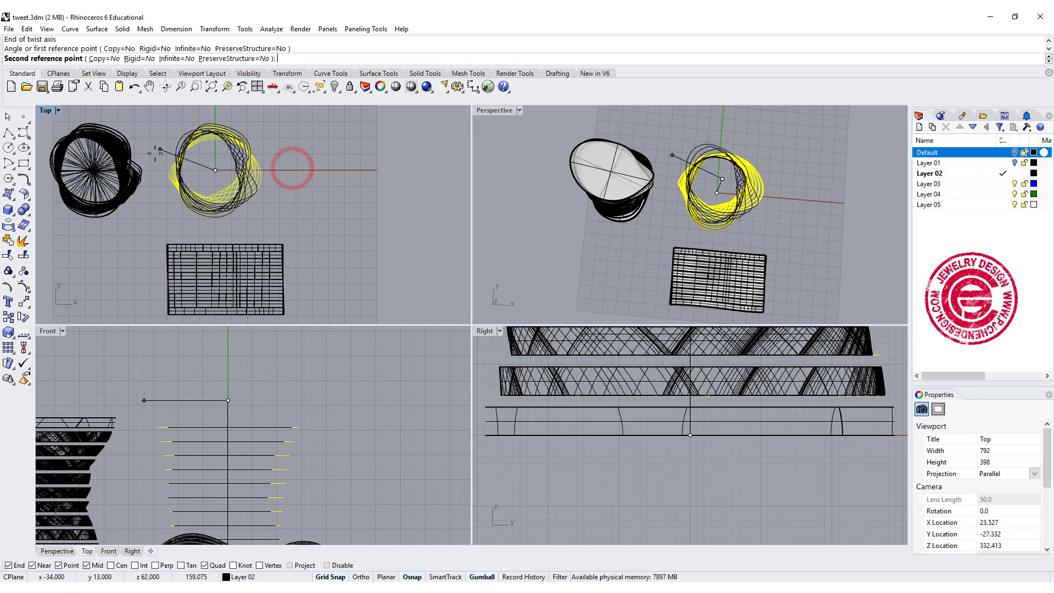
{"action": "left_click", "coordinate": [152, 166]}
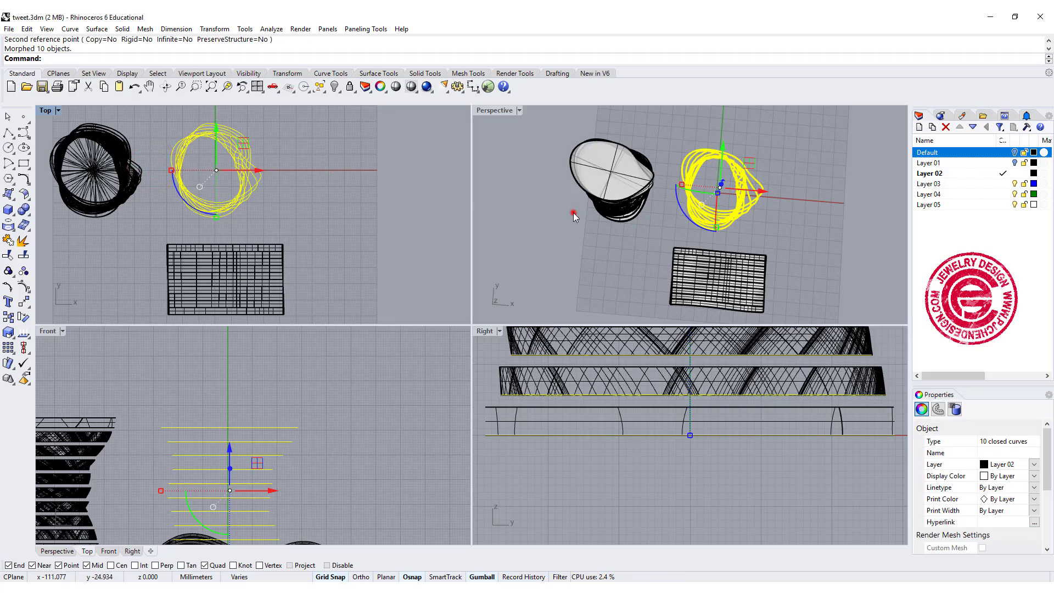
{"action": "right_click_drag", "start_coordinate": [574, 217], "coordinate": [810, 220]}
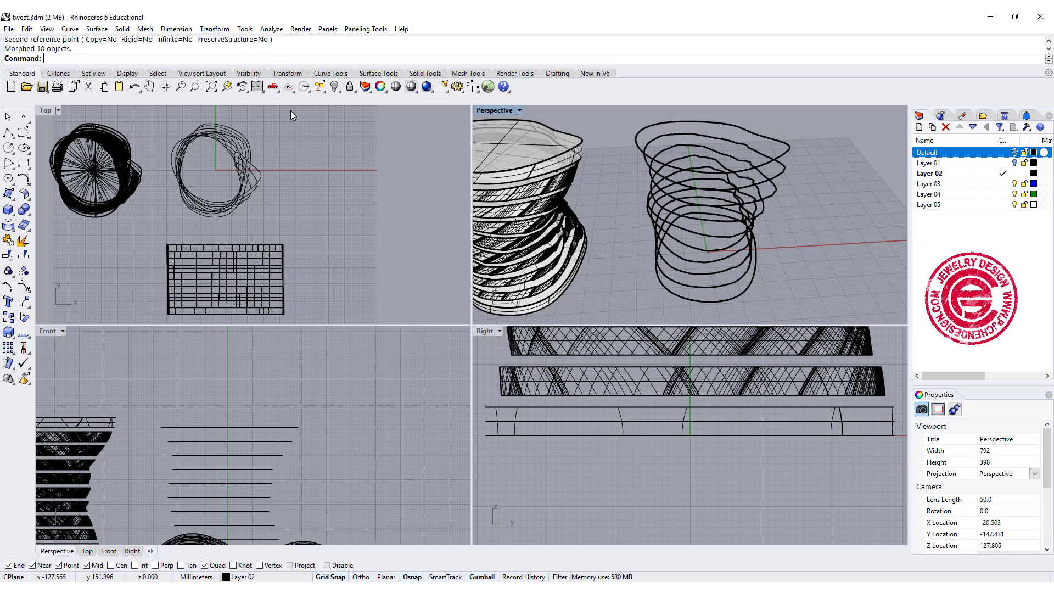
Start a straight planar-curve extrusion of all ten twisted curves.
{"action": "left_click", "coordinate": [121, 30]}
{"action": "left_click", "coordinate": [181, 222]}
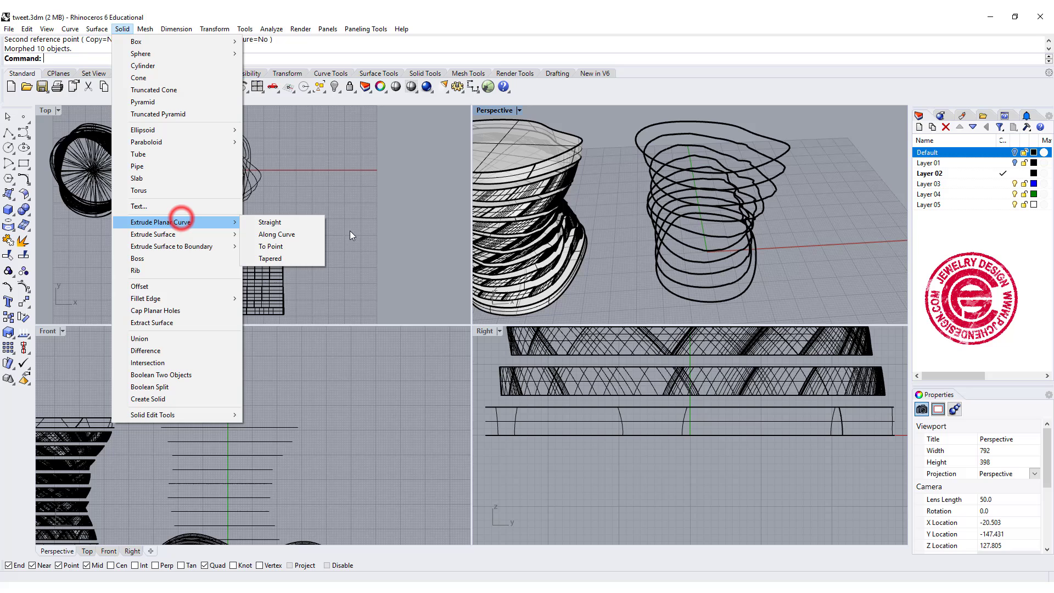
{"action": "left_click", "coordinate": [298, 219]}
{"action": "left_click_drag", "start_coordinate": [779, 292], "coordinate": [723, 168]}
{"action": "key", "text": "Return"}
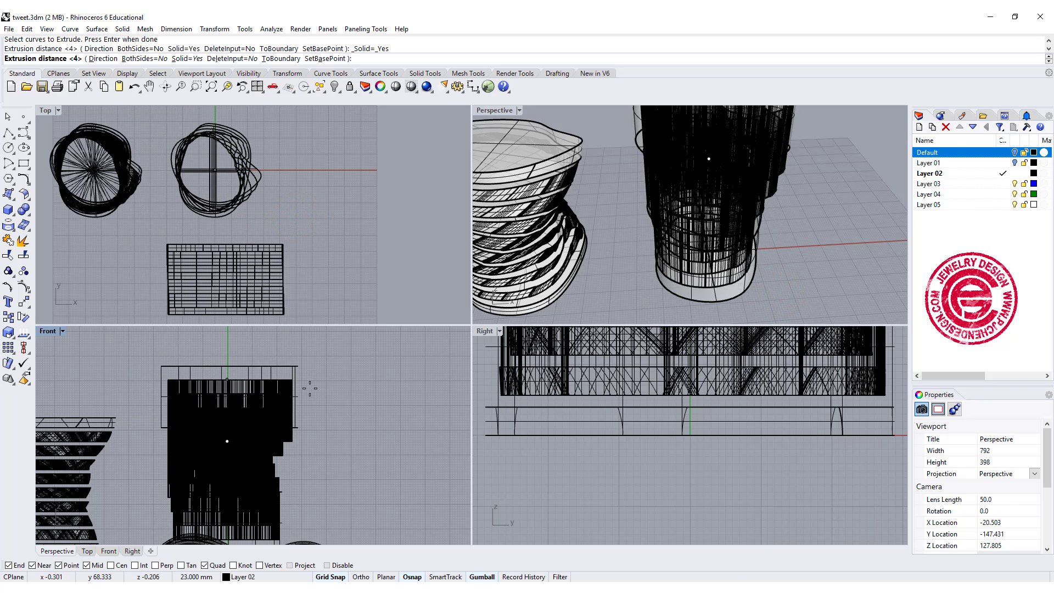
Turn off Osnap and set a 4 mm slab thickness to finish the extrusion.
{"action": "scroll", "coordinate": [294, 440], "scroll_direction": "up", "scroll_amount": 4}
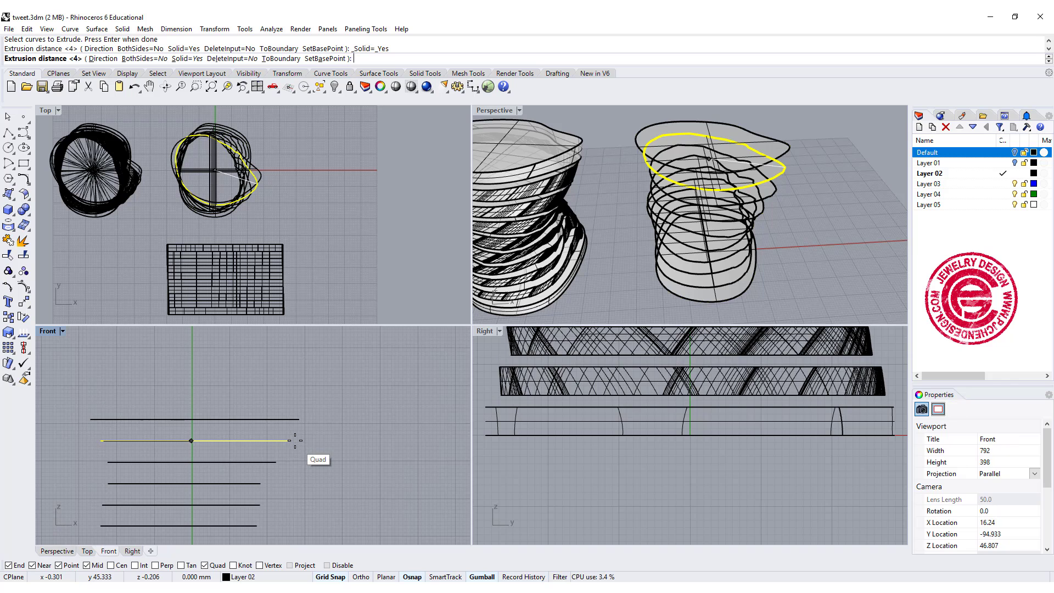
{"action": "scroll", "coordinate": [295, 440], "scroll_direction": "down", "scroll_amount": 2}
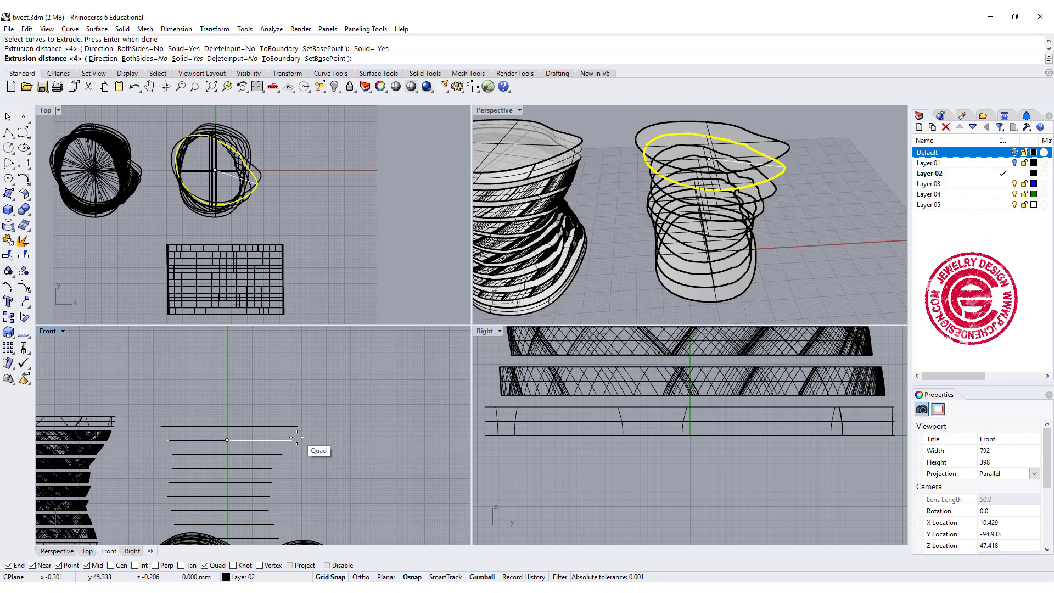
{"action": "scroll", "coordinate": [296, 437], "scroll_direction": "up", "scroll_amount": 3}
{"action": "left_click", "coordinate": [327, 565]}
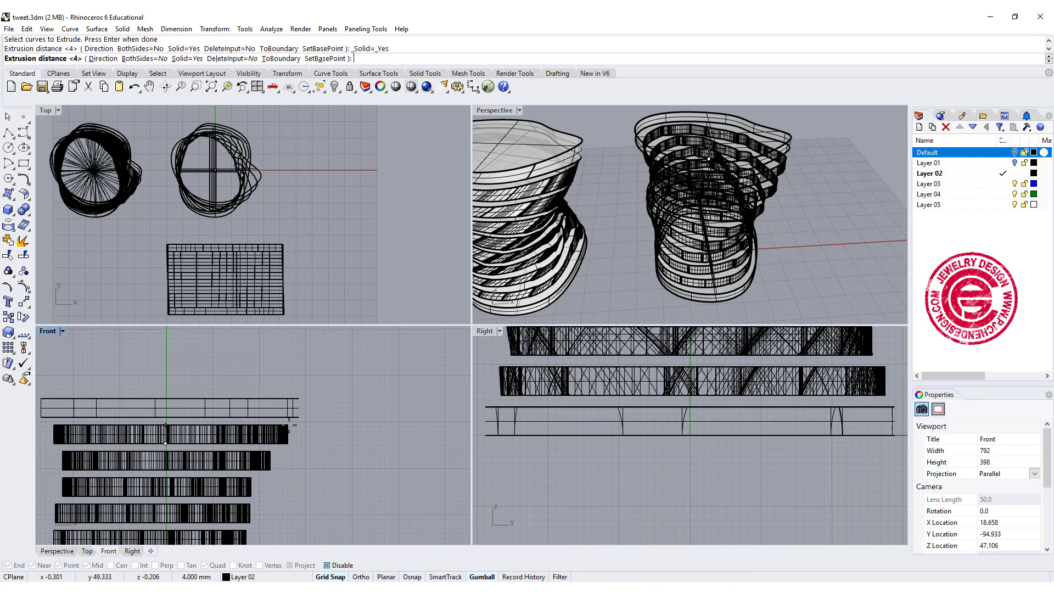
{"action": "left_click", "coordinate": [288, 427]}
{"action": "left_click", "coordinate": [817, 182]}
{"action": "scroll", "coordinate": [818, 182], "scroll_direction": "down", "scroll_amount": 3}
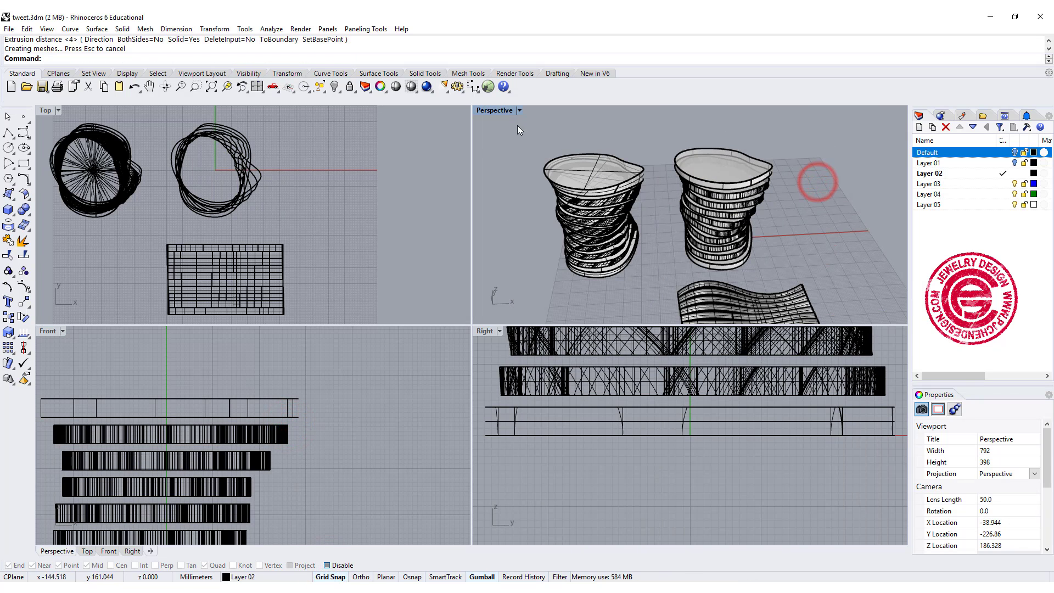
{"action": "double_click", "coordinate": [495, 111]}
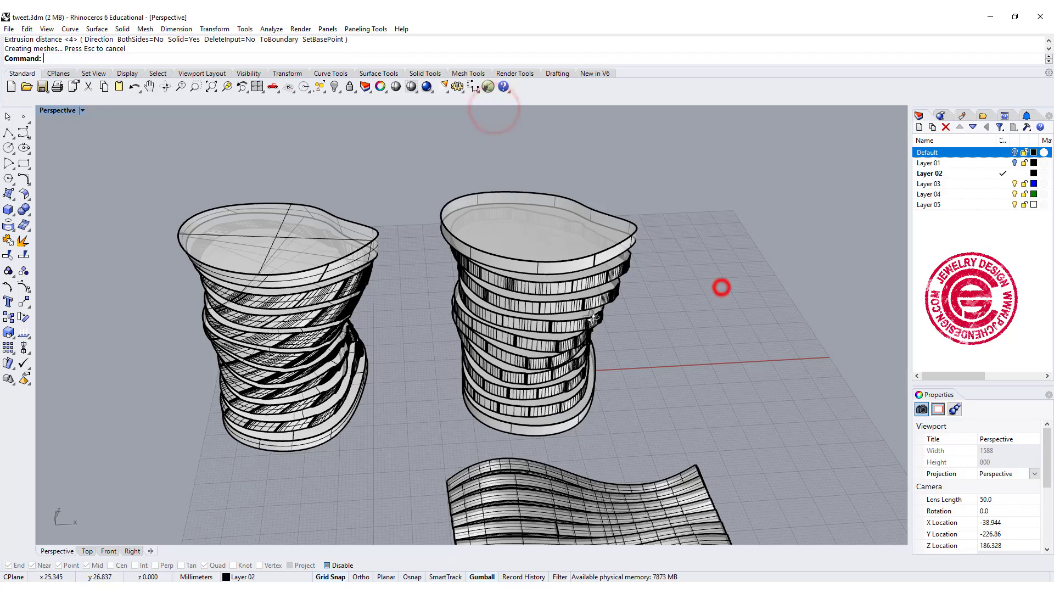
{"action": "right_click_drag", "start_coordinate": [723, 287], "coordinate": [571, 252]}
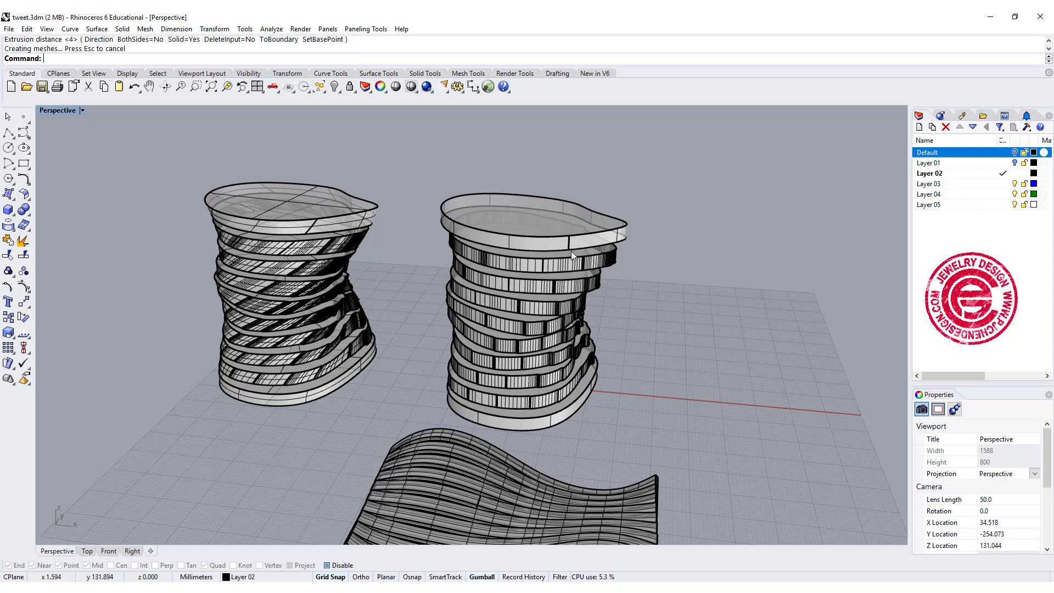
{"action": "scroll", "coordinate": [584, 250], "scroll_direction": "up", "scroll_amount": 2}
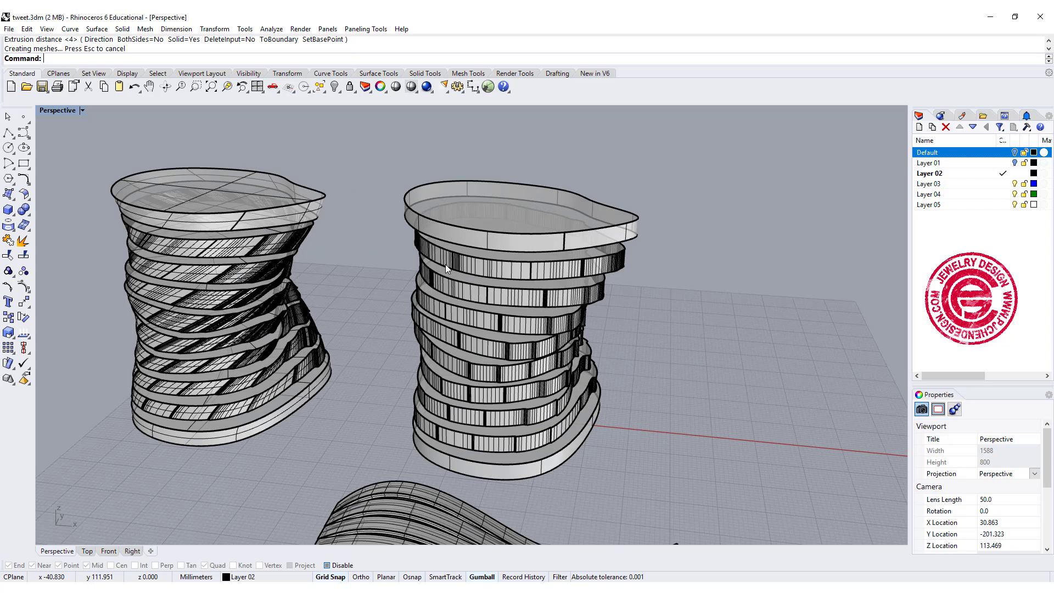
{"action": "right_click_drag", "start_coordinate": [358, 307], "coordinate": [227, 321]}
{"action": "scroll", "coordinate": [237, 311], "scroll_direction": "up", "scroll_amount": 2}
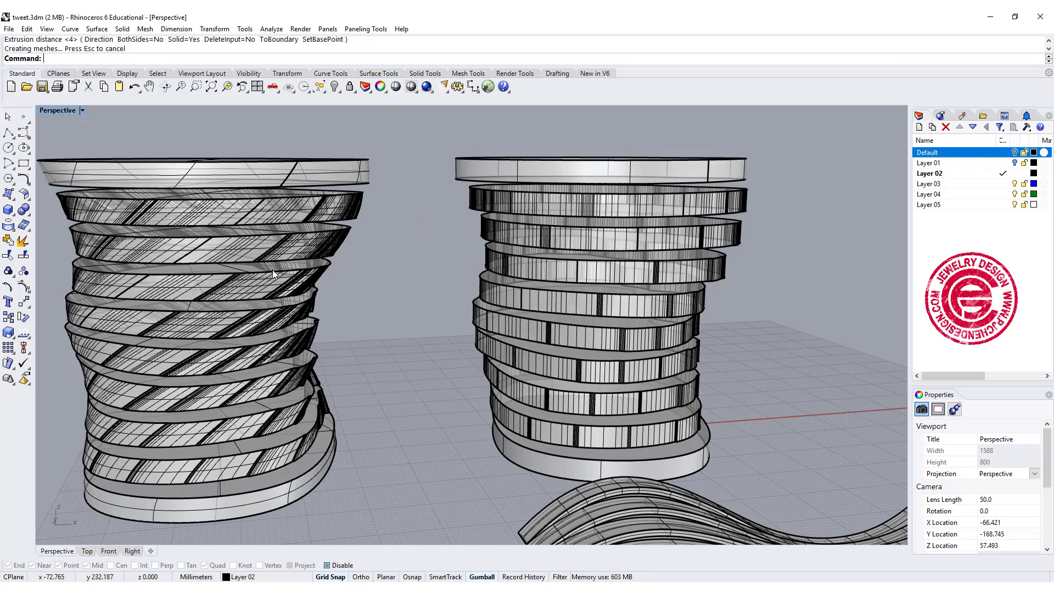
{"action": "right_click_drag", "start_coordinate": [381, 256], "coordinate": [346, 265]}
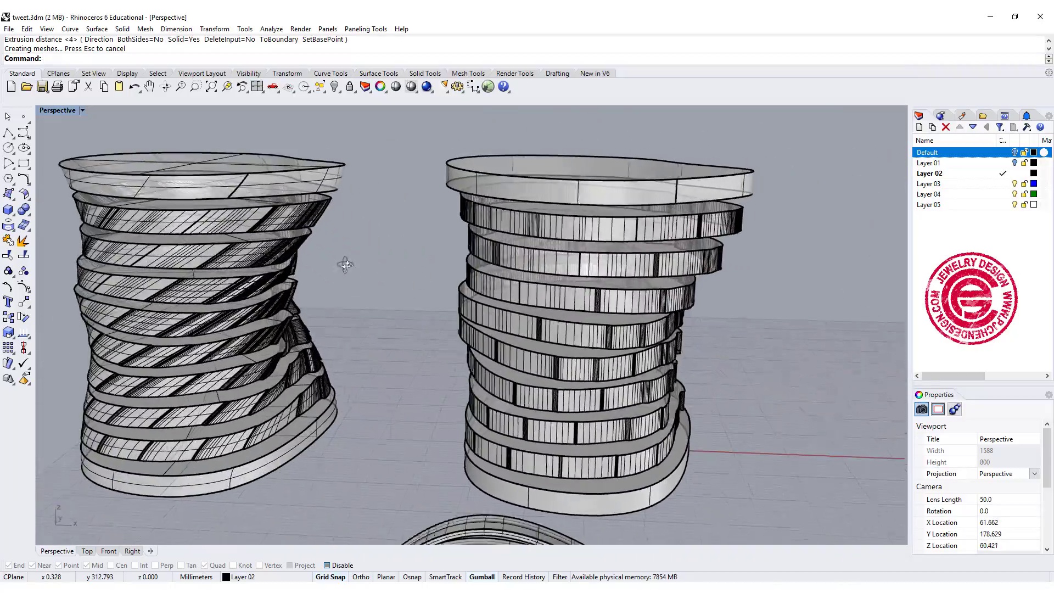
{"action": "scroll", "coordinate": [288, 233], "scroll_direction": "up", "scroll_amount": 5}
{"action": "left_click", "coordinate": [281, 215]}
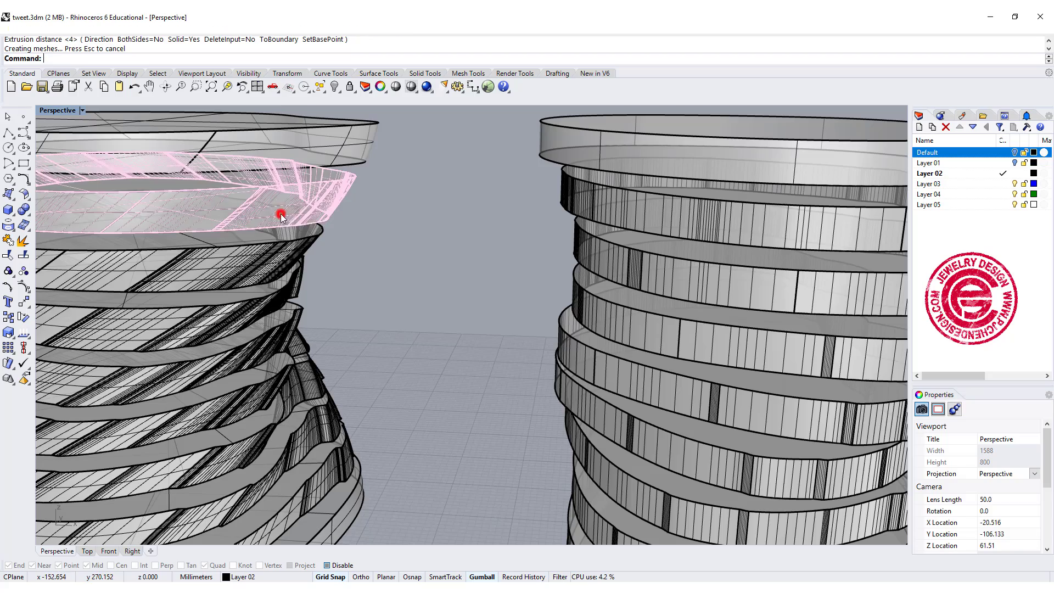
{"action": "left_click", "coordinate": [432, 252]}
{"action": "scroll", "coordinate": [409, 260], "scroll_direction": "down", "scroll_amount": 3}
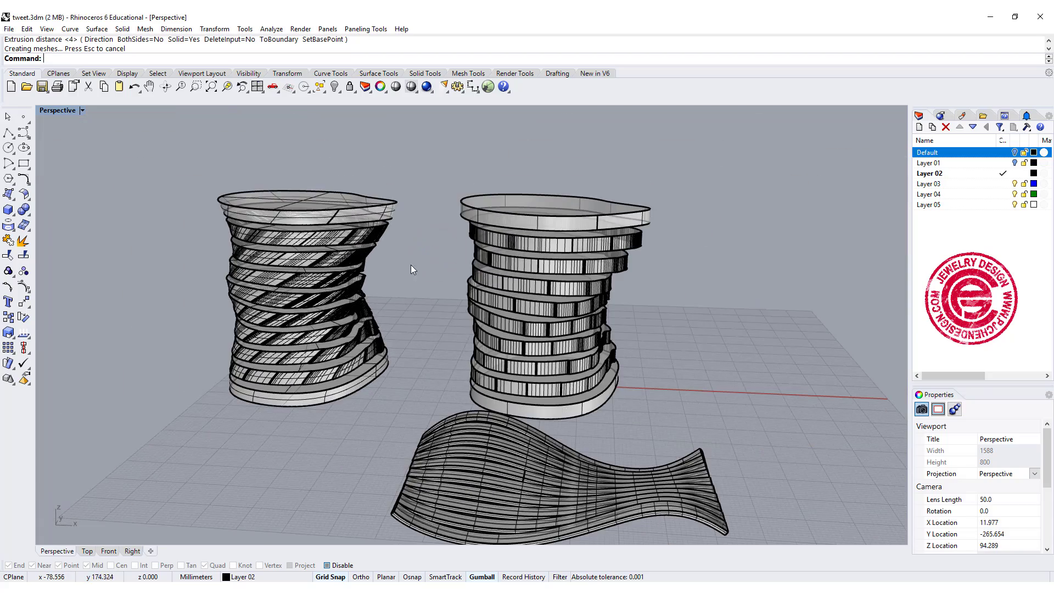
{"action": "right_click_drag", "start_coordinate": [412, 265], "coordinate": [381, 284]}
{"action": "scroll", "coordinate": [384, 282], "scroll_direction": "up", "scroll_amount": 5}
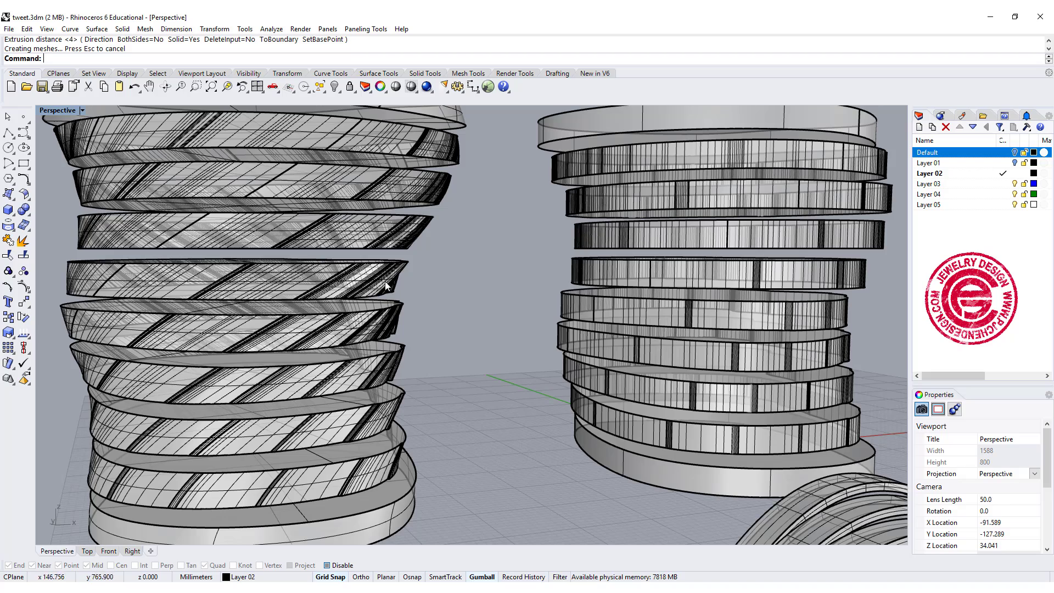
{"action": "scroll", "coordinate": [562, 280], "scroll_direction": "down", "scroll_amount": 5}
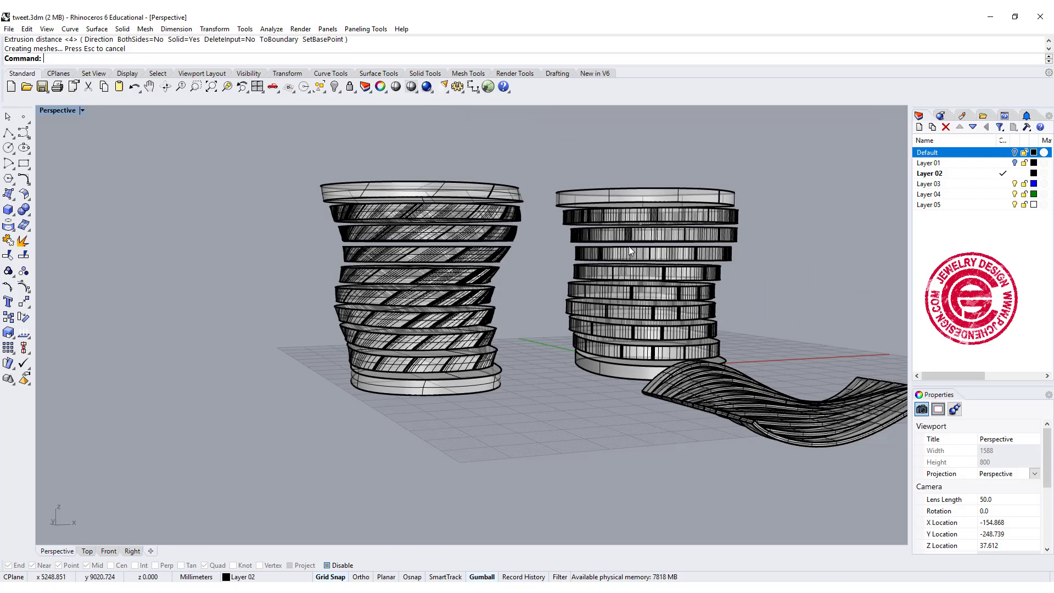
{"action": "right_click_drag", "start_coordinate": [661, 249], "coordinate": [611, 302]}
{"action": "scroll", "coordinate": [614, 291], "scroll_direction": "down", "scroll_amount": 3}
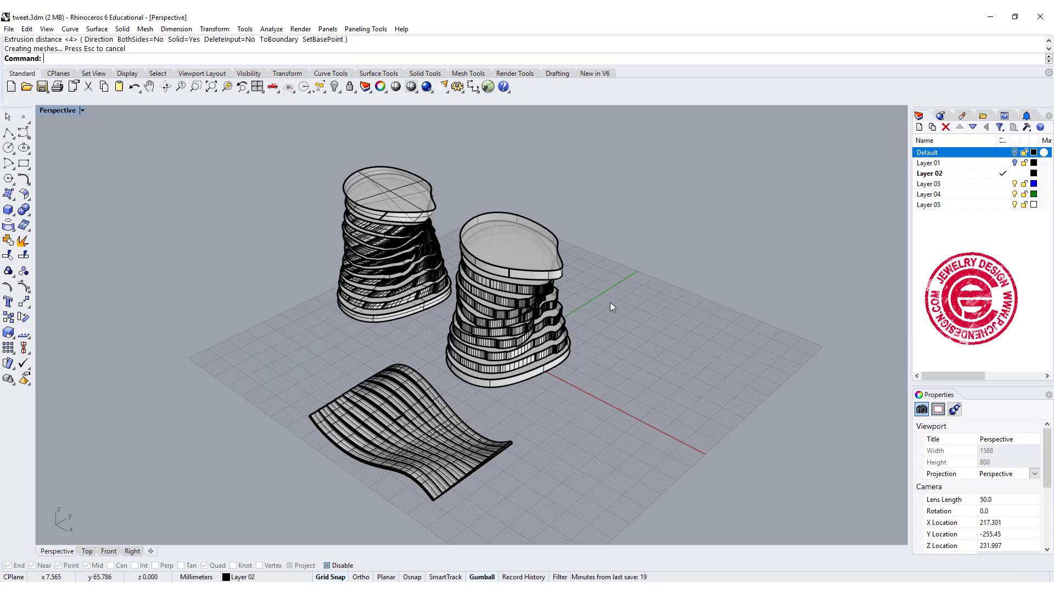
{"action": "right_click_drag", "start_coordinate": [618, 292], "coordinate": [522, 262]}
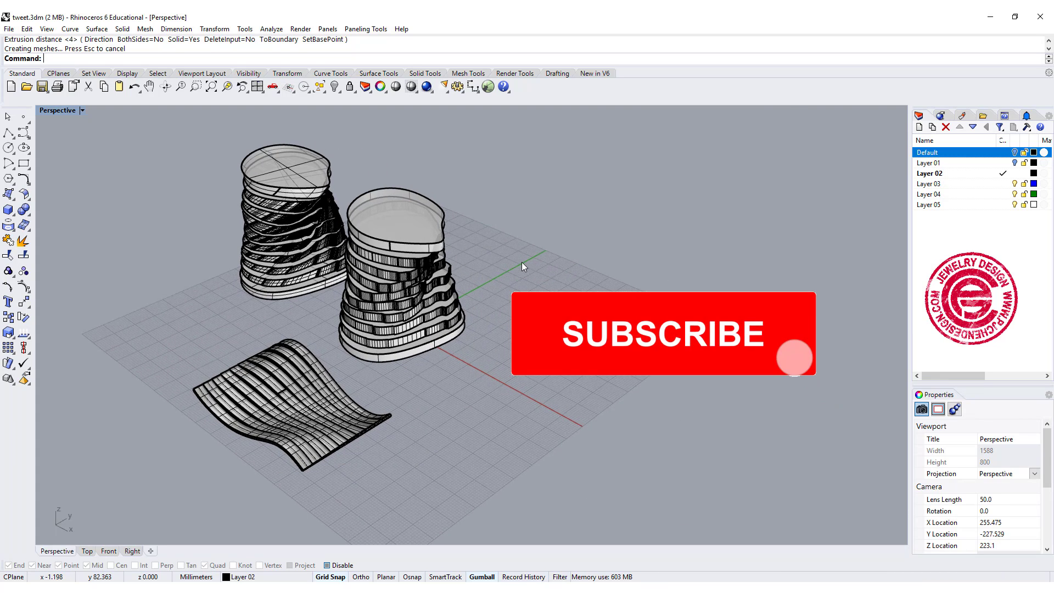